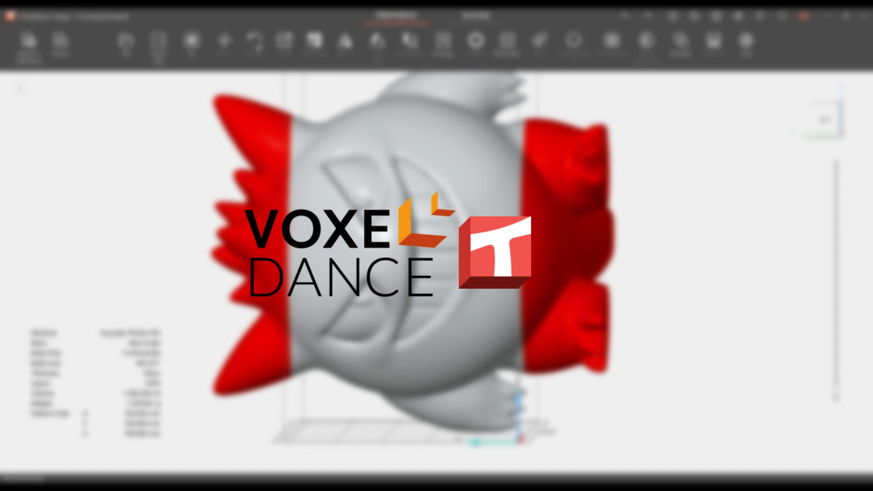
# Rotate the figure until it stands upright on the platform, and turn it around the vertical axis.
pyautogui.click(371, 219)
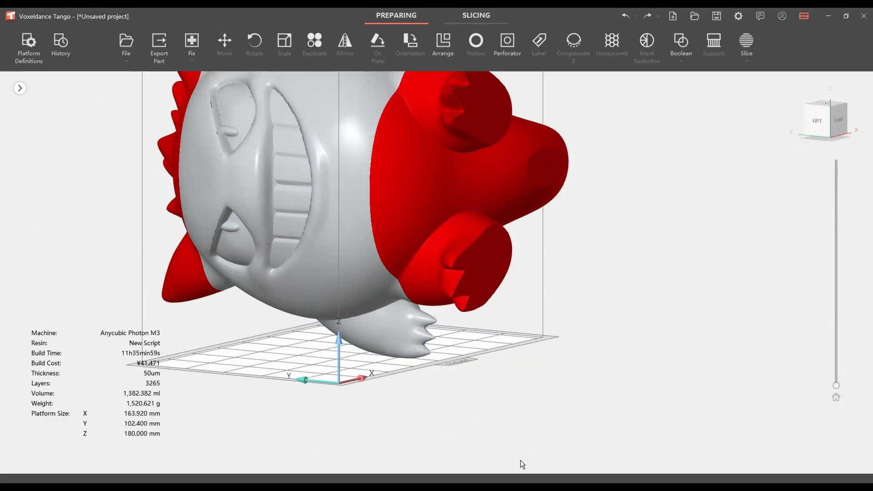
pyautogui.moveTo(481, 265); pyautogui.dragTo(551, 341, button='middle')
pyautogui.moveTo(632, 373); pyautogui.dragTo(369, 370, button='right')
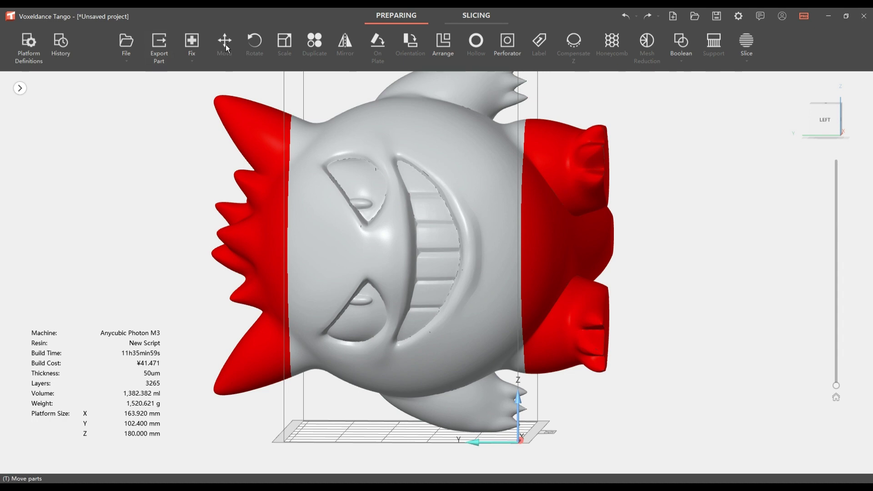
pyautogui.click(369, 216)
pyautogui.click(266, 62)
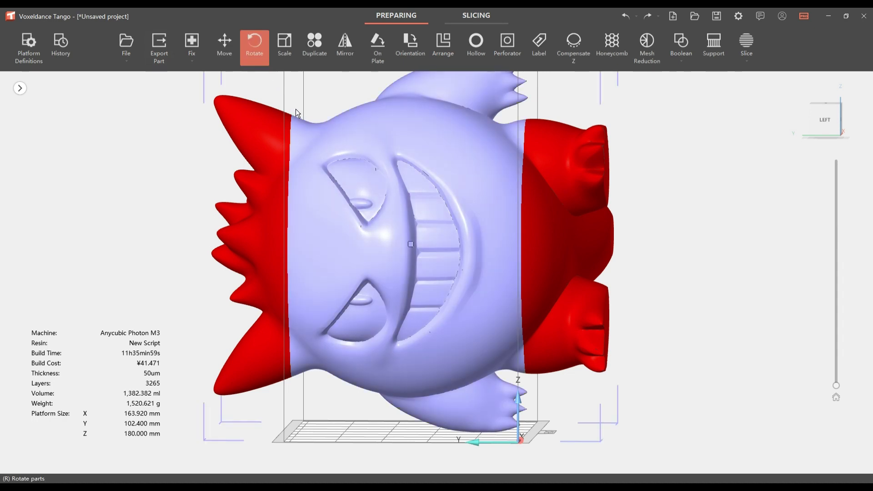
pyautogui.moveTo(387, 211); pyautogui.dragTo(478, 200)
pyautogui.moveTo(468, 246); pyautogui.dragTo(472, 273, button='right')
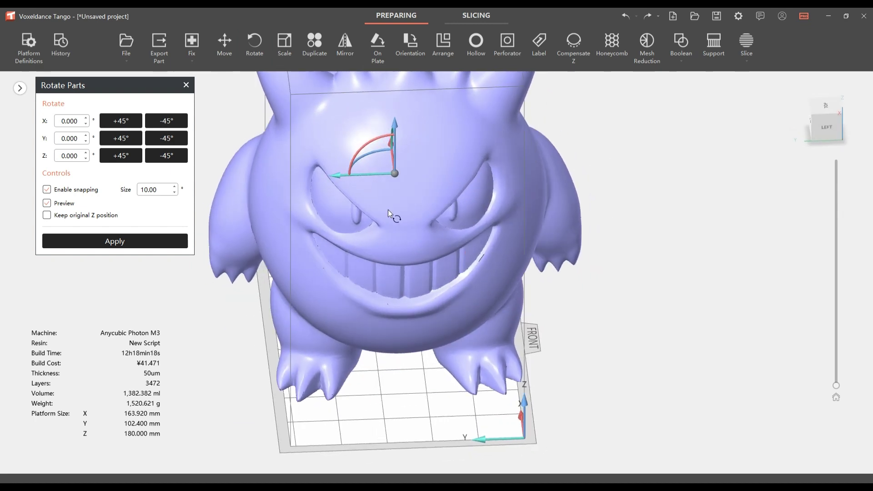
pyautogui.moveTo(361, 155); pyautogui.dragTo(509, 190)
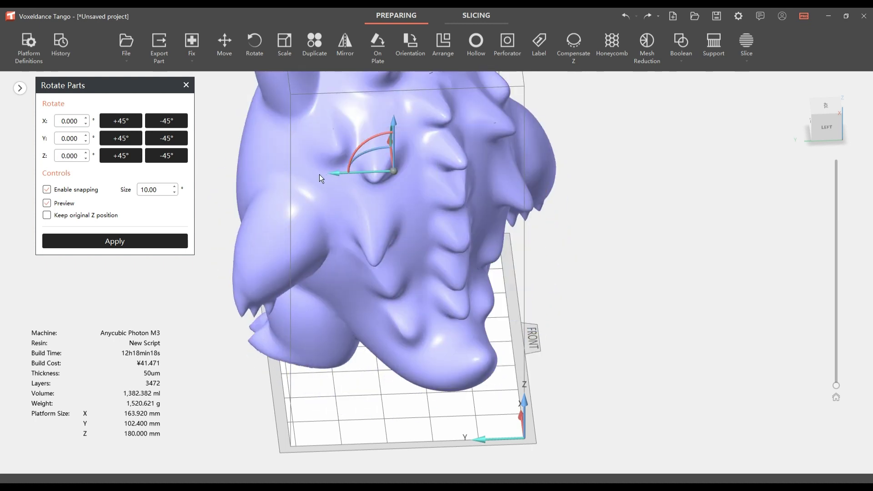
# Move the figure along the Y axis to a minimum Y position of about -27.1 mm.
pyautogui.click(223, 53)
pyautogui.moveTo(367, 233); pyautogui.dragTo(391, 288, button='right')
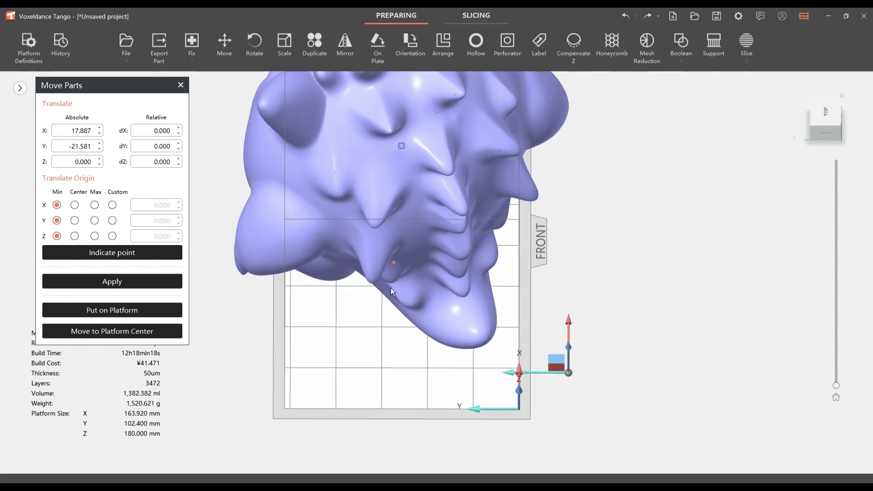
pyautogui.moveTo(544, 373); pyautogui.dragTo(568, 377)
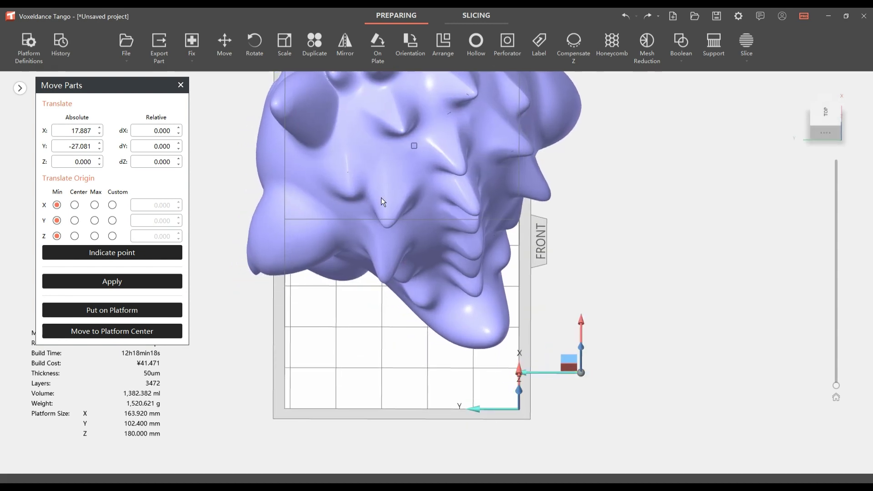
# Scale the figure to fit the build platform.
pyautogui.click(291, 51)
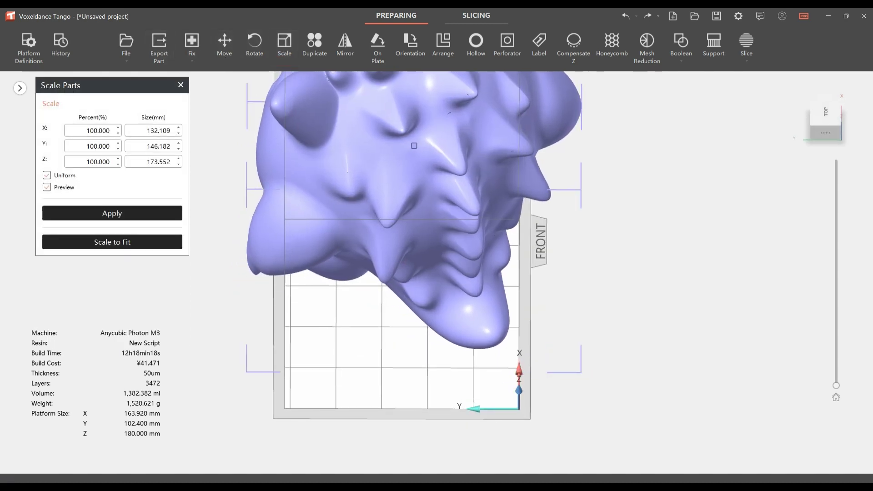
pyautogui.click(137, 243)
pyautogui.moveTo(481, 252); pyautogui.dragTo(515, 242, button='right')
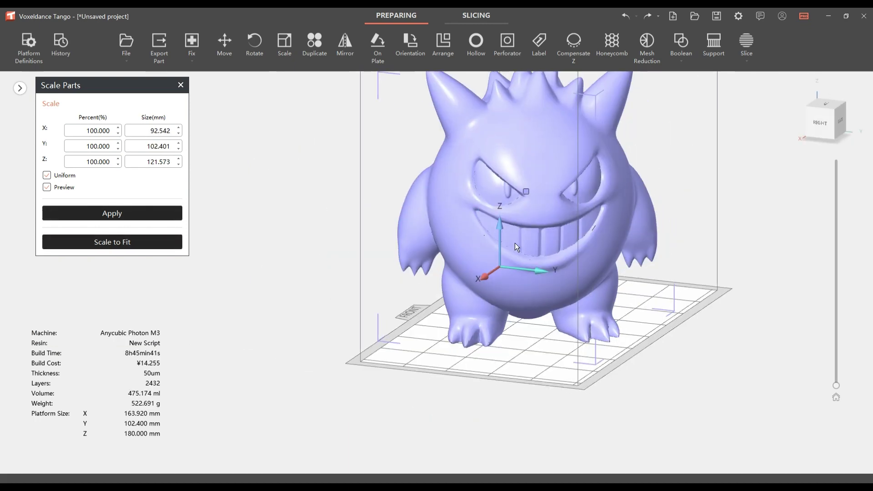
# Scale the fitted figure uniformly to 90 percent.
pyautogui.moveTo(542, 297); pyautogui.dragTo(454, 353, button='right')
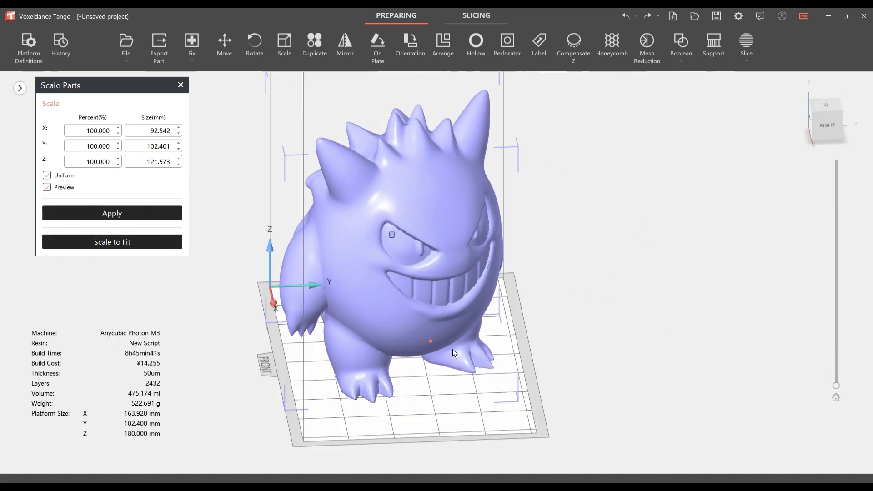
pyautogui.click(117, 133)
pyautogui.click(118, 133)
pyautogui.click(118, 133)
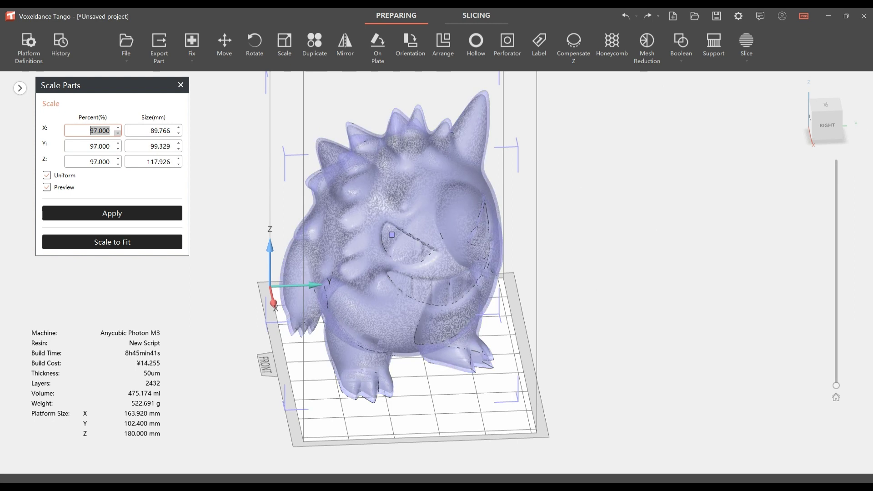
pyautogui.click(118, 133)
pyautogui.click(118, 133)
pyautogui.click(117, 133)
pyautogui.click(118, 133)
pyautogui.click(118, 133)
pyautogui.click(118, 133)
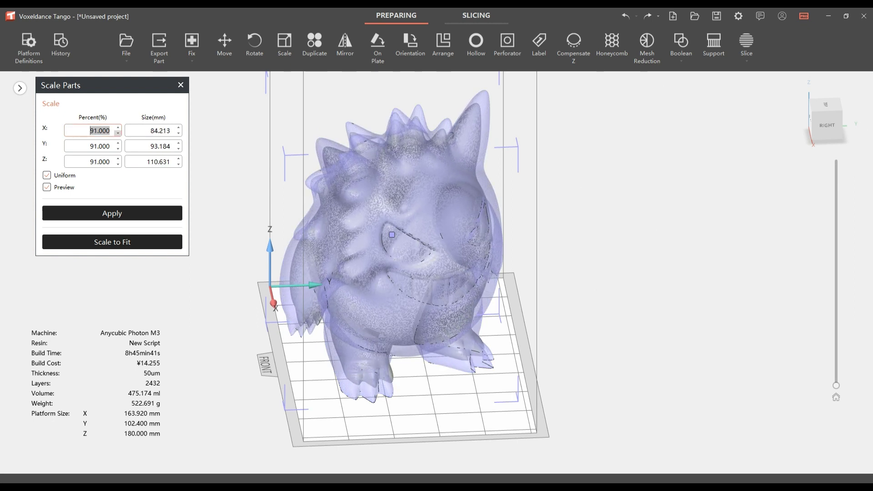
pyautogui.click(118, 133)
pyautogui.click(112, 213)
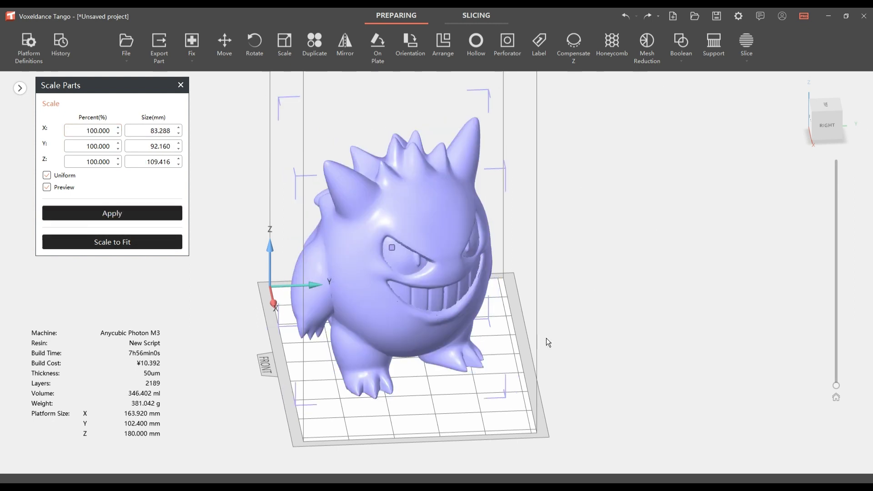
# Hollow the figure inward with a 1.6 mm wall thickness and 1 mm accuracy, and check the section control.
pyautogui.moveTo(549, 342); pyautogui.dragTo(511, 277, button='right')
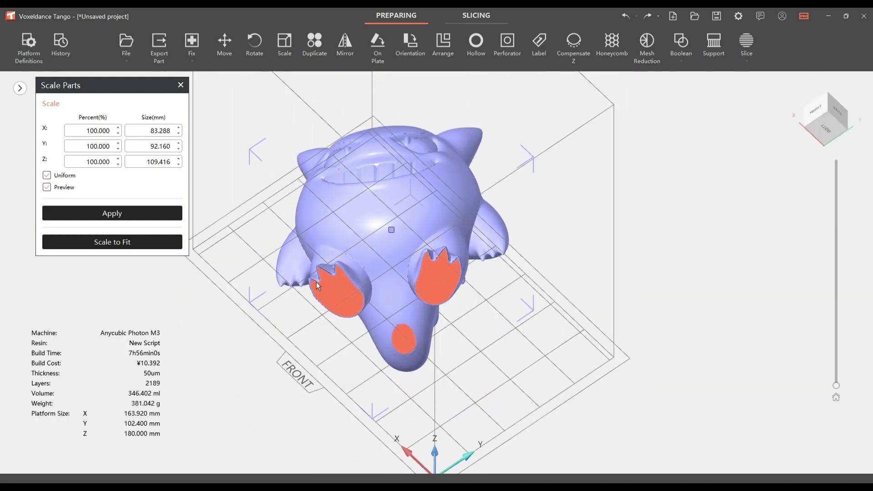
pyautogui.moveTo(463, 296); pyautogui.dragTo(369, 62, button='right')
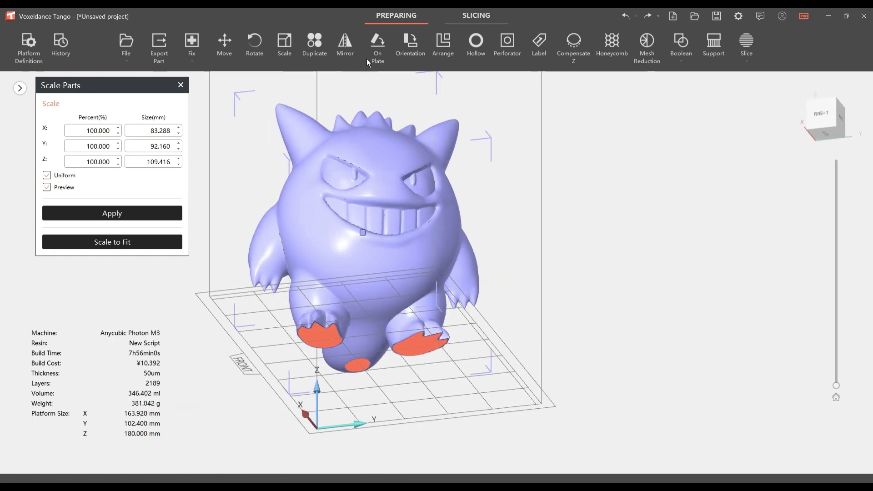
pyautogui.click(475, 52)
pyautogui.moveTo(346, 291); pyautogui.dragTo(312, 308, button='right')
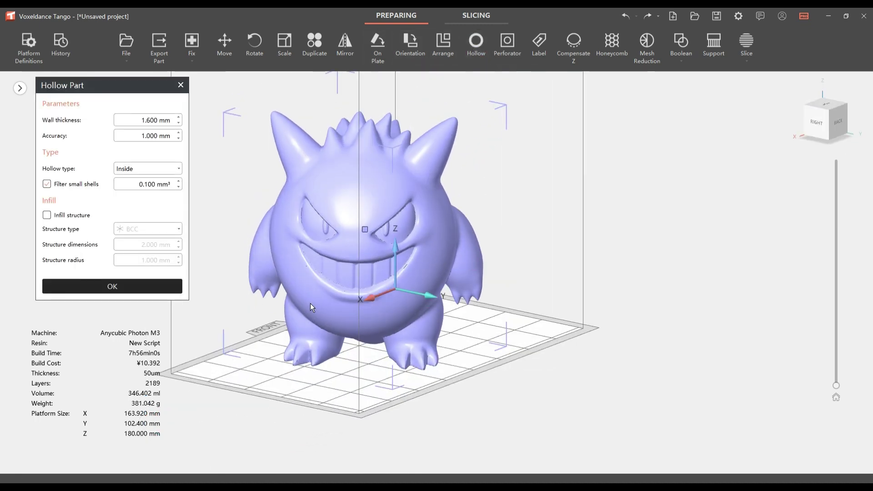
pyautogui.scroll(3, 321, 260)
pyautogui.scroll(-1, 293, 219)
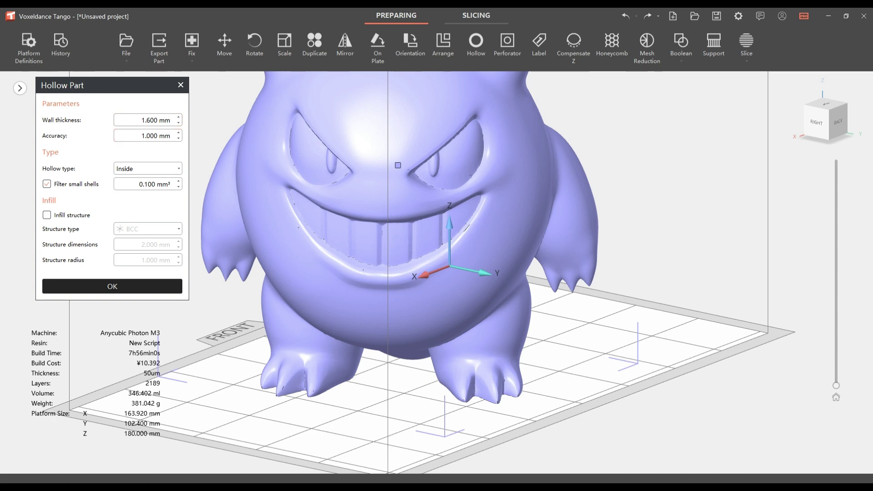
pyautogui.click(112, 286)
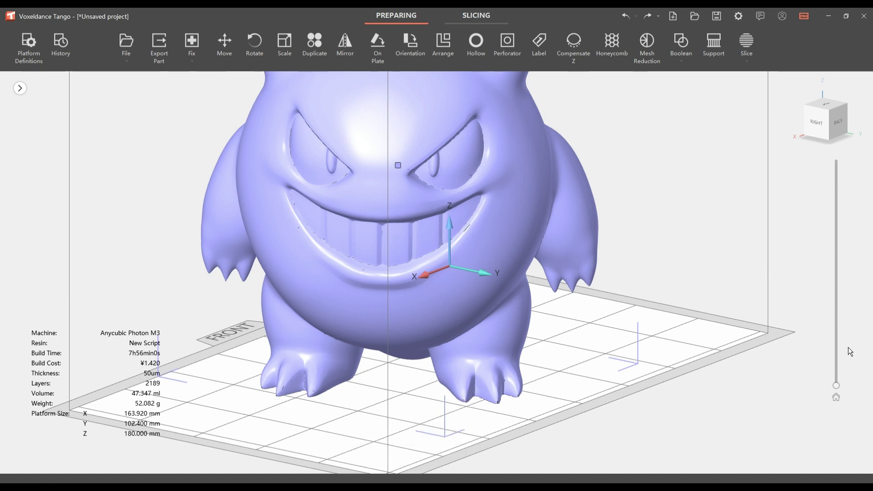
pyautogui.moveTo(837, 385); pyautogui.dragTo(861, 433)
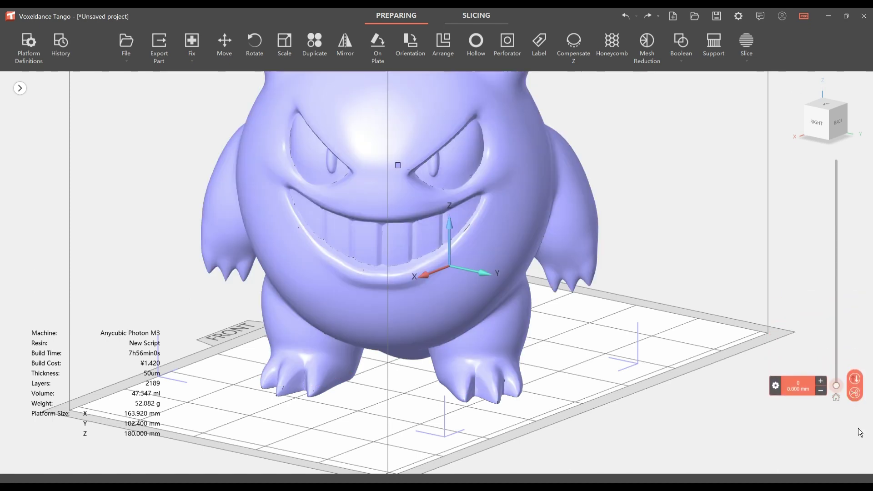
# Set up the Perforator for round holes with 4 mm outer and inner radii, facing the figure's underside.
pyautogui.click(507, 47)
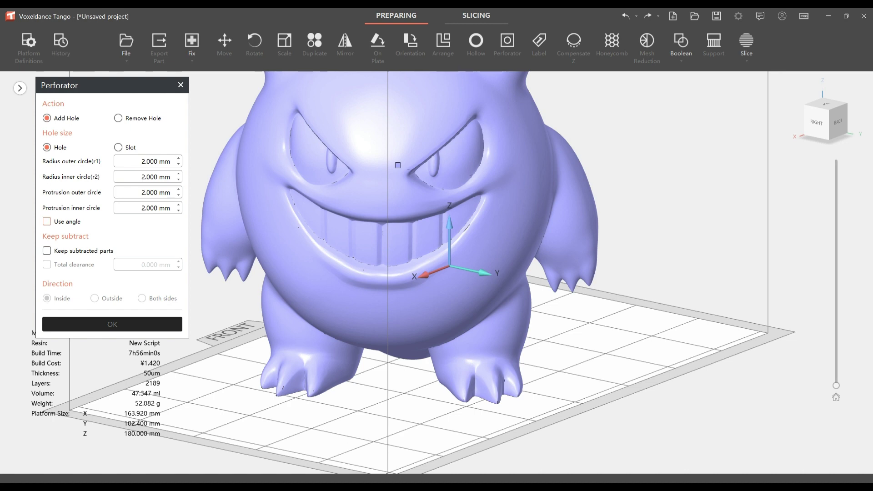
pyautogui.moveTo(379, 288); pyautogui.dragTo(371, 200, button='right')
pyautogui.moveTo(371, 199); pyautogui.dragTo(372, 169, button='middle')
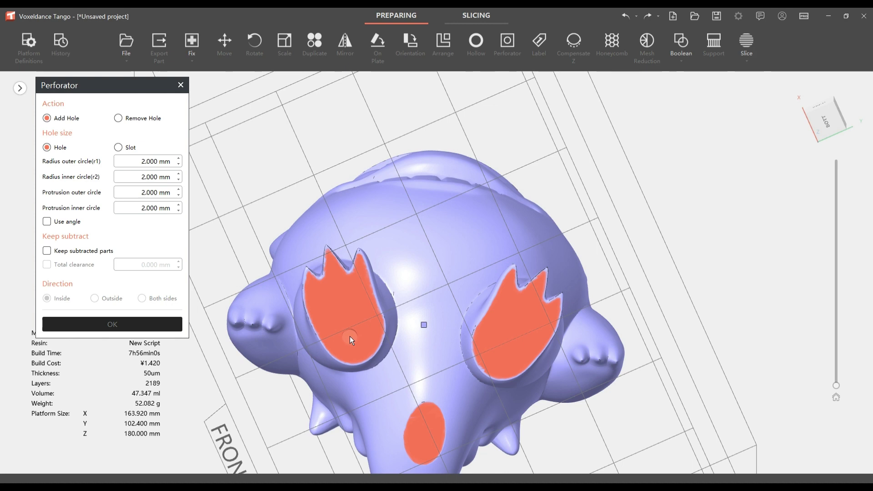
pyautogui.click(178, 158)
pyautogui.click(178, 158)
pyautogui.doubleClick(178, 174)
pyautogui.doubleClick(178, 189)
pyautogui.doubleClick(178, 205)
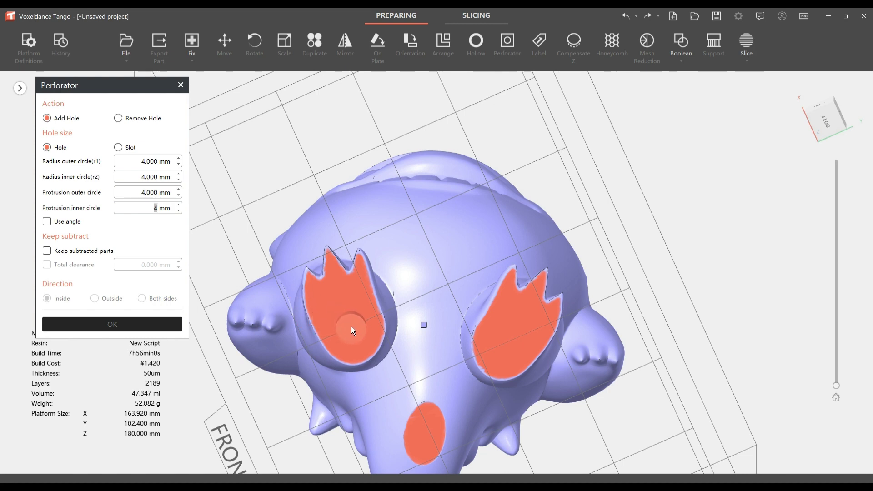
pyautogui.click(179, 194)
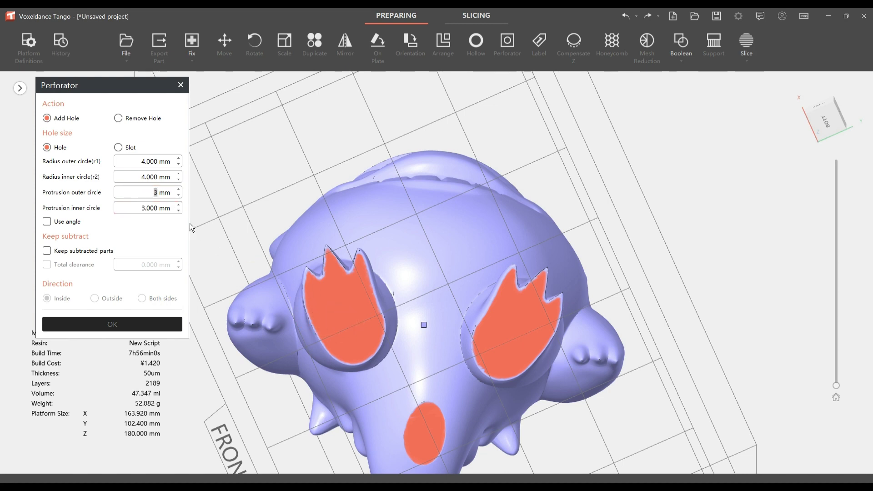
pyautogui.click(178, 205)
pyautogui.click(178, 194)
pyautogui.click(179, 210)
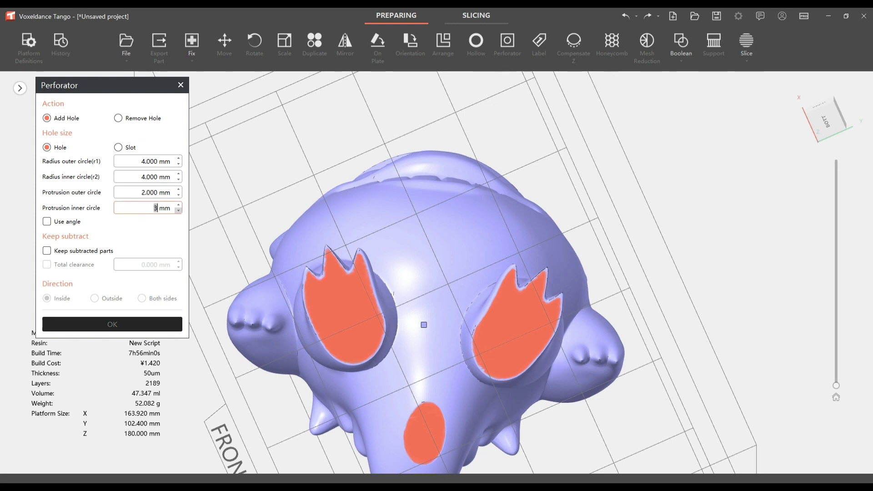
# Place one 4 mm radius hole on each foot sole and one on the flat underside of the tail.
pyautogui.click(349, 330)
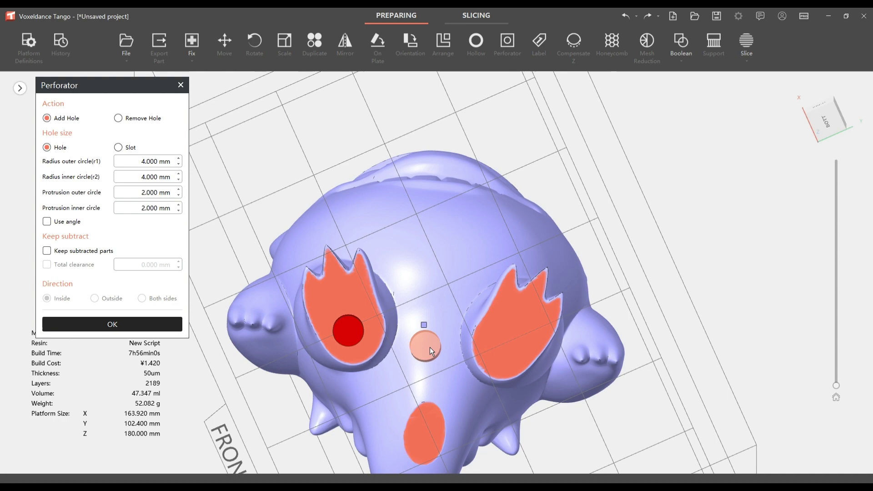
pyautogui.click(503, 350)
pyautogui.moveTo(359, 356); pyautogui.dragTo(348, 299, button='right')
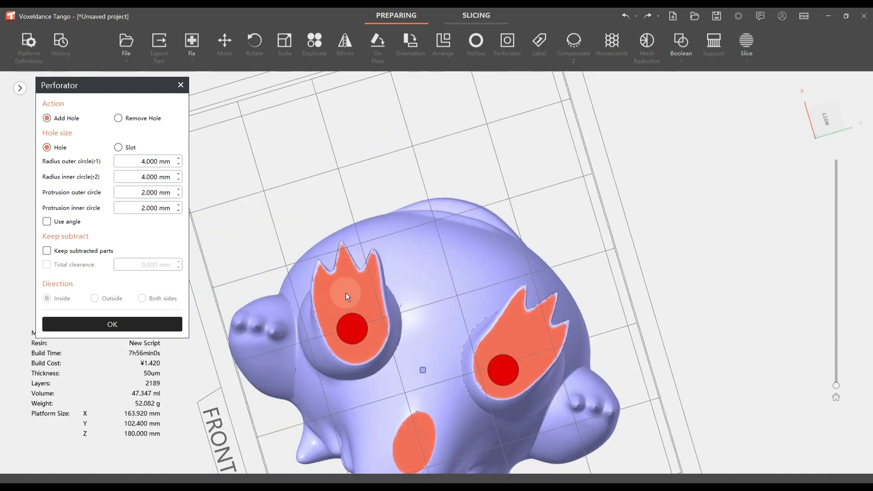
pyautogui.moveTo(408, 379); pyautogui.dragTo(354, 216, button='right')
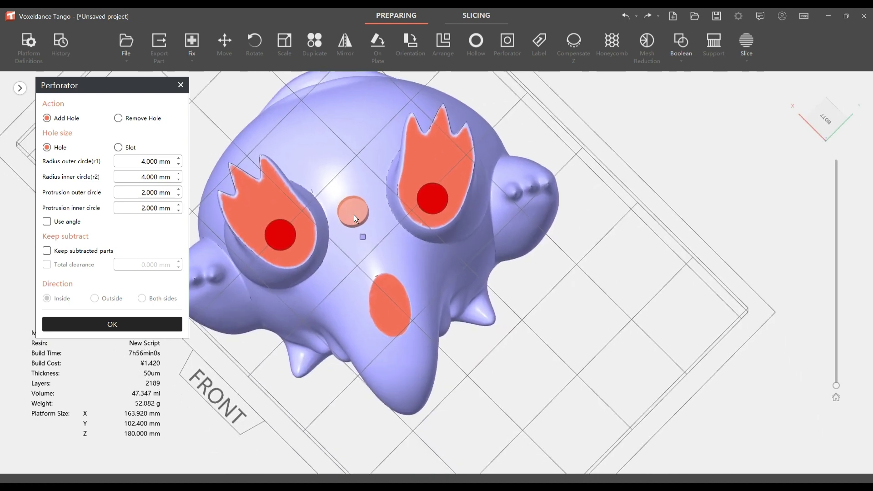
pyautogui.click(393, 319)
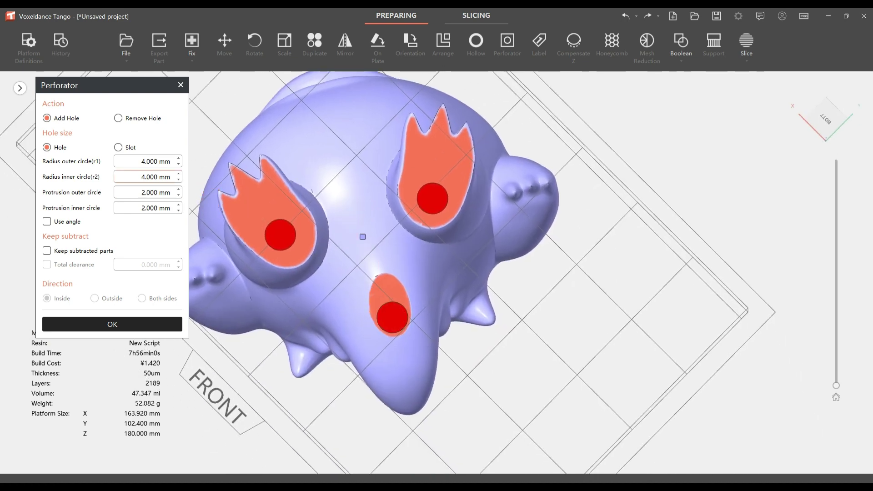
# Set both hole radii to 3 mm, add two holes per foot and one on the tail, and perforate the figure.
pyautogui.hotkey('ctrl', 'a')
pyautogui.write('3')
pyautogui.press('Tab')
pyautogui.write('3')
pyautogui.click(253, 217)
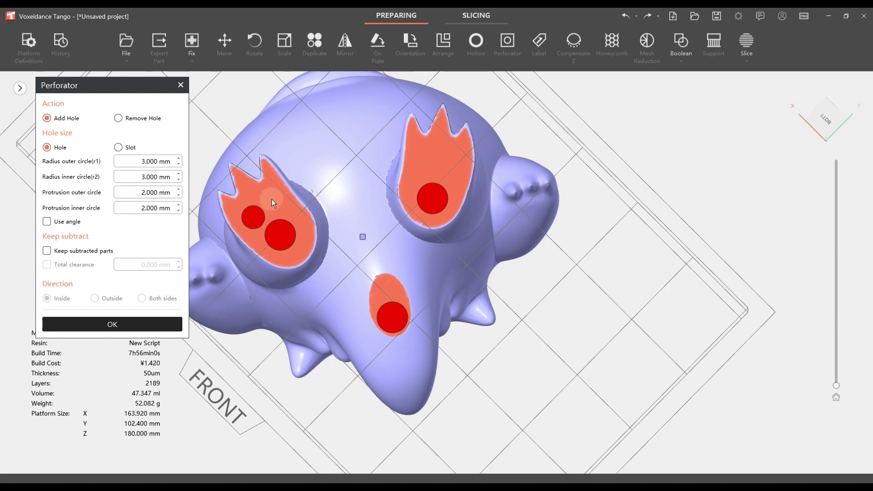
pyautogui.click(274, 199)
pyautogui.click(455, 171)
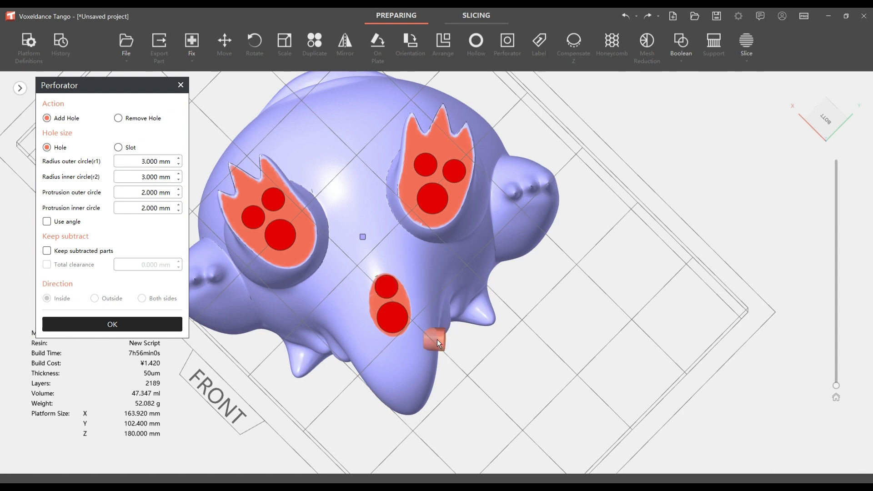
pyautogui.click(112, 324)
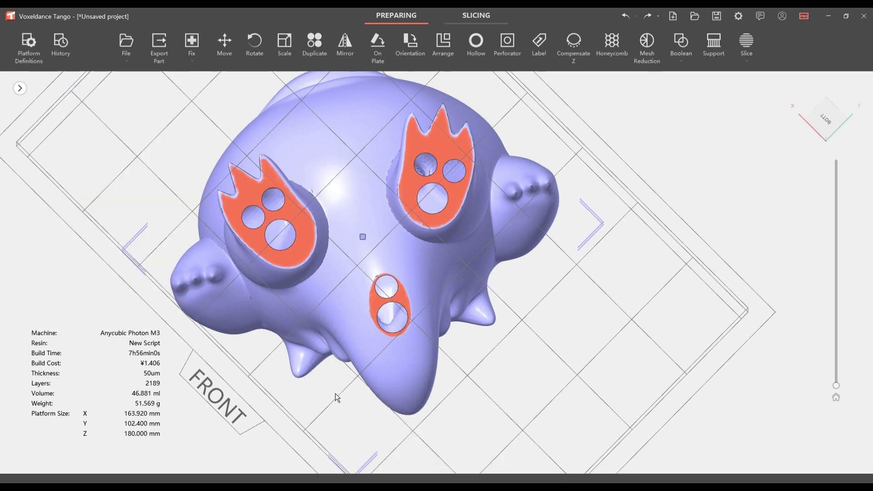
# Inspect the hollow interior and drain holes by sectioning the figure from the feet up to its full height.
pyautogui.moveTo(451, 301); pyautogui.dragTo(535, 358, button='right')
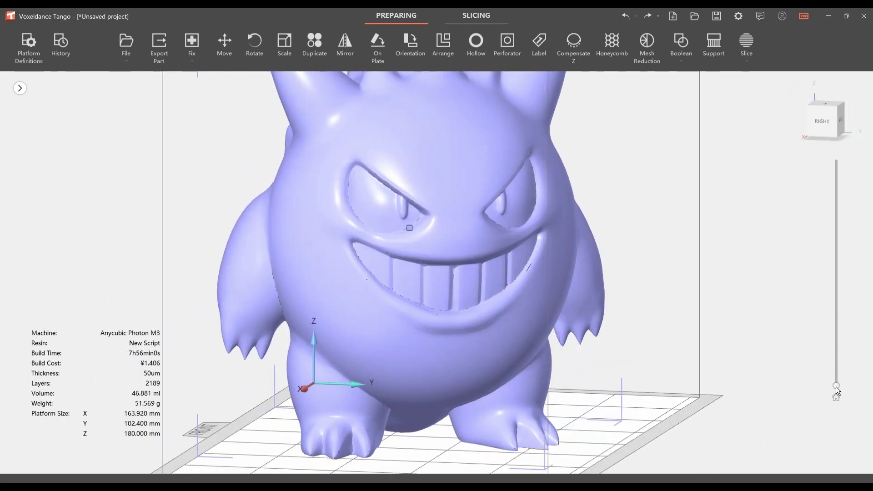
pyautogui.moveTo(836, 386)
pyautogui.mouseDown()
pyautogui.moveTo(836, 353)
pyautogui.moveTo(835, 372)
pyautogui.mouseUp()
pyautogui.moveTo(725, 341); pyautogui.dragTo(678, 363, button='right')
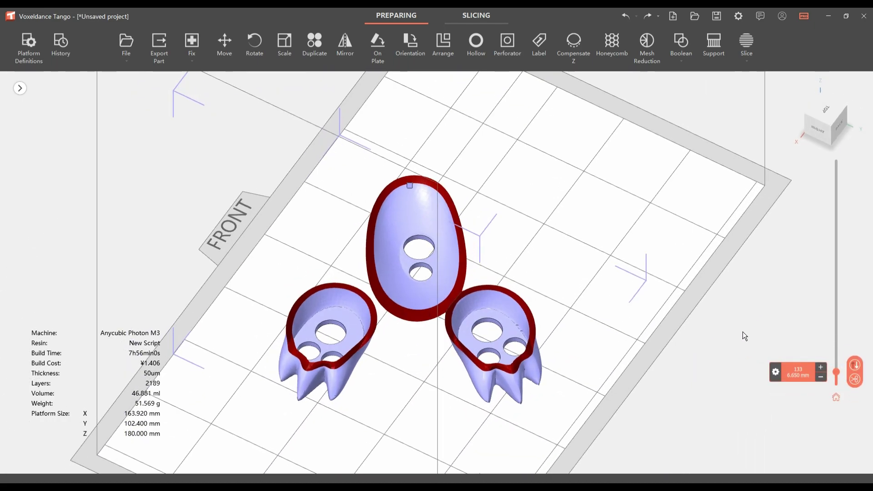
pyautogui.moveTo(837, 373); pyautogui.dragTo(854, 156)
pyautogui.moveTo(642, 288); pyautogui.dragTo(570, 241, button='right')
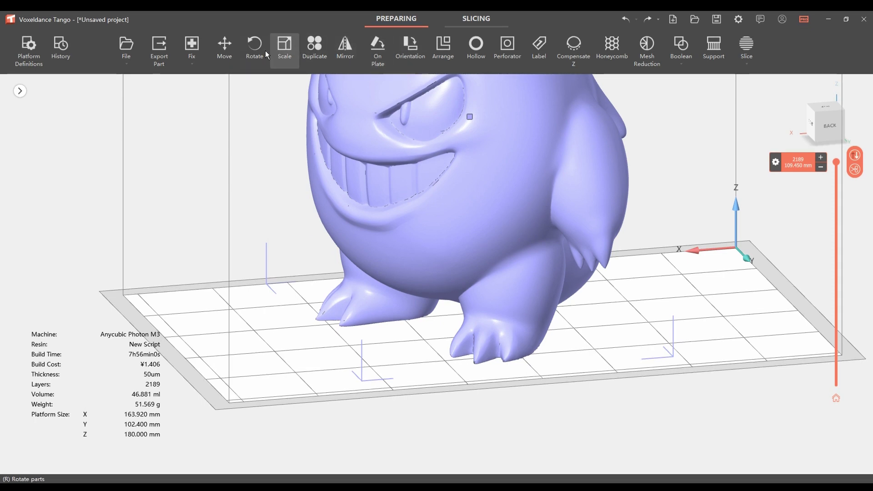
# Tilt the hollowed figure slightly about the Y axis, with rotation snapping at 10°.
pyautogui.click(246, 46)
pyautogui.moveTo(420, 221); pyautogui.dragTo(439, 220, button='right')
pyautogui.moveTo(418, 198); pyautogui.dragTo(405, 265, button='middle')
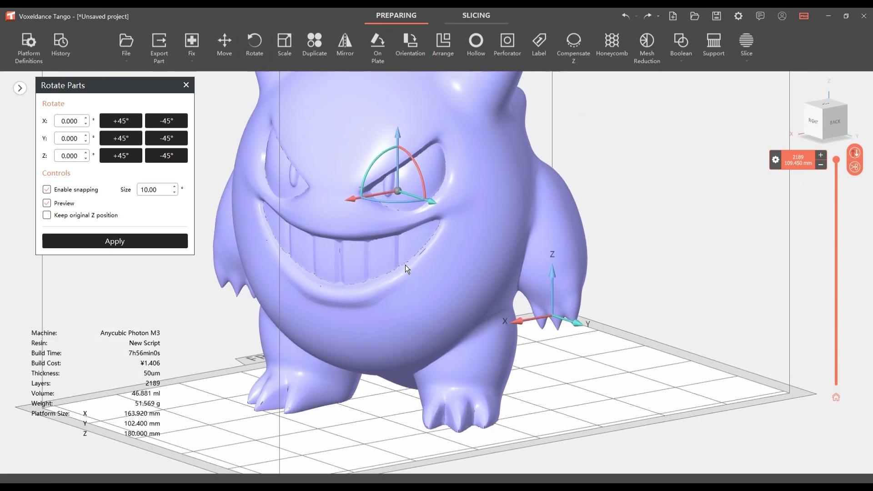
pyautogui.moveTo(405, 264); pyautogui.dragTo(541, 224, button='right')
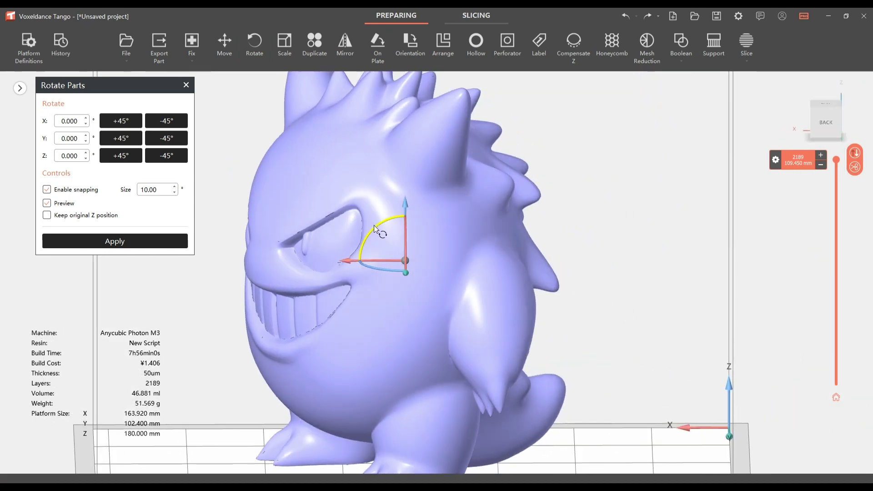
pyautogui.moveTo(377, 225); pyautogui.dragTo(386, 220)
pyautogui.moveTo(380, 209); pyautogui.dragTo(495, 263, button='right')
pyautogui.moveTo(491, 233); pyautogui.dragTo(427, 273, button='right')
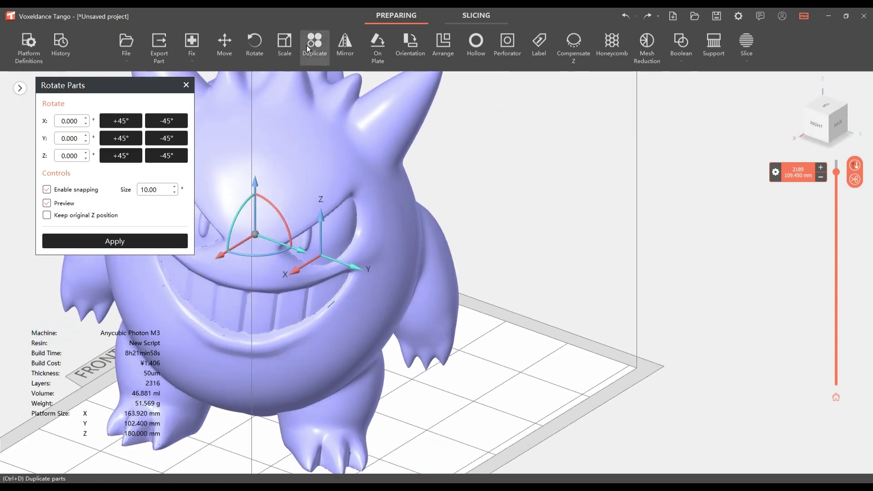
# Generate automatic supports with the Smart support-Heavy script, 50° critical angle, 2 mm anchor distance and 5 mm Z lift height.
pyautogui.click(714, 46)
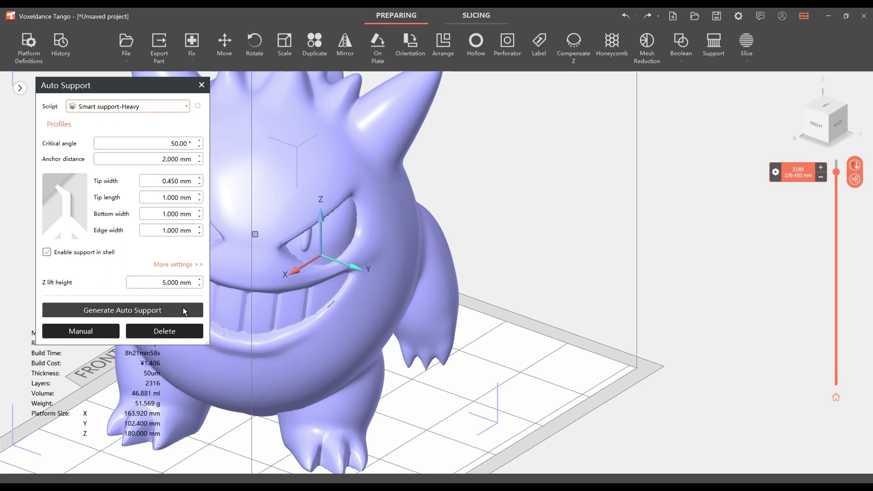
pyautogui.click(121, 311)
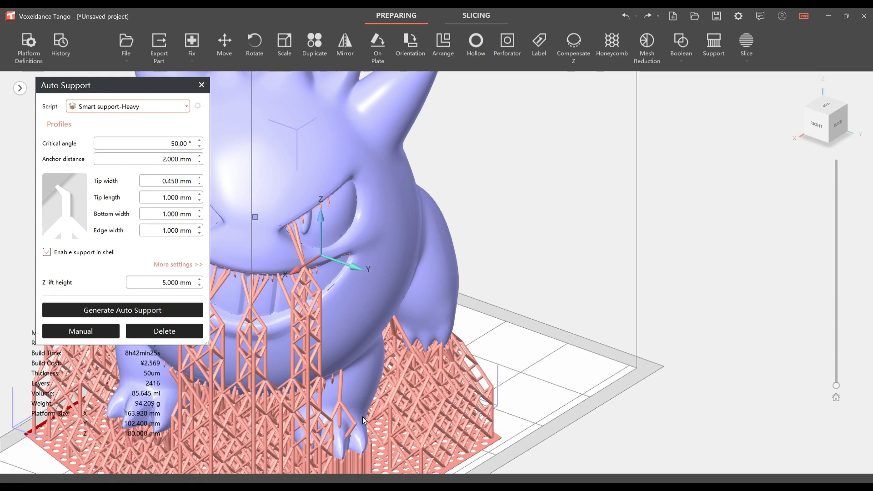
pyautogui.moveTo(362, 373); pyautogui.dragTo(395, 373, button='right')
pyautogui.moveTo(396, 373); pyautogui.dragTo(550, 256, button='middle')
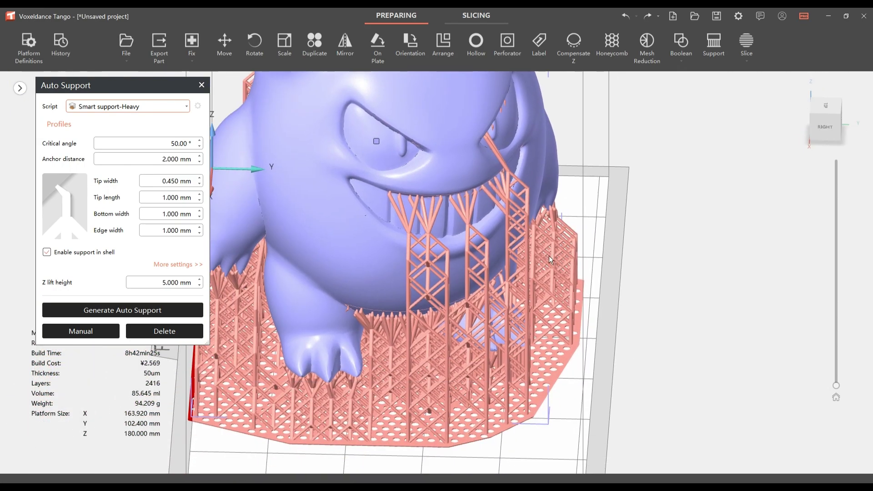
pyautogui.moveTo(549, 256); pyautogui.dragTo(484, 308, button='right')
pyautogui.moveTo(426, 276); pyautogui.dragTo(559, 267, button='right')
pyautogui.moveTo(559, 268); pyautogui.dragTo(541, 307, button='middle')
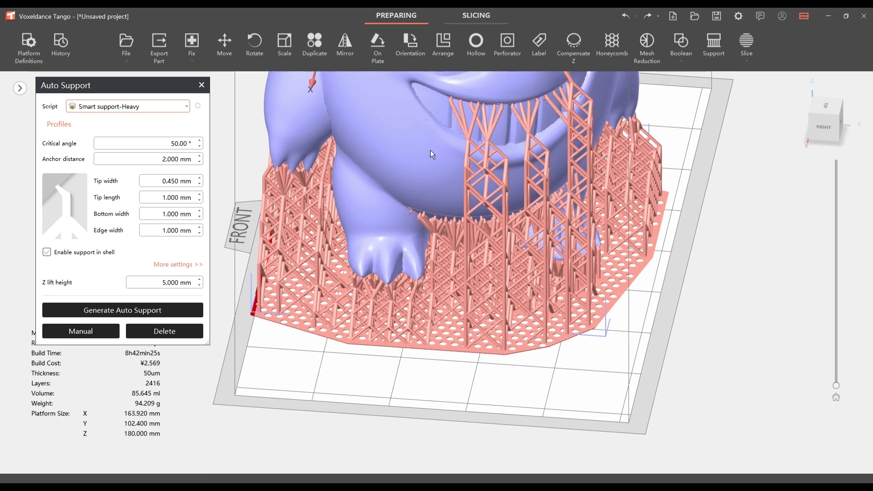
# Shift the supported figure along Y to 1.529 mm so the raft fits within the build platform.
pyautogui.click(225, 46)
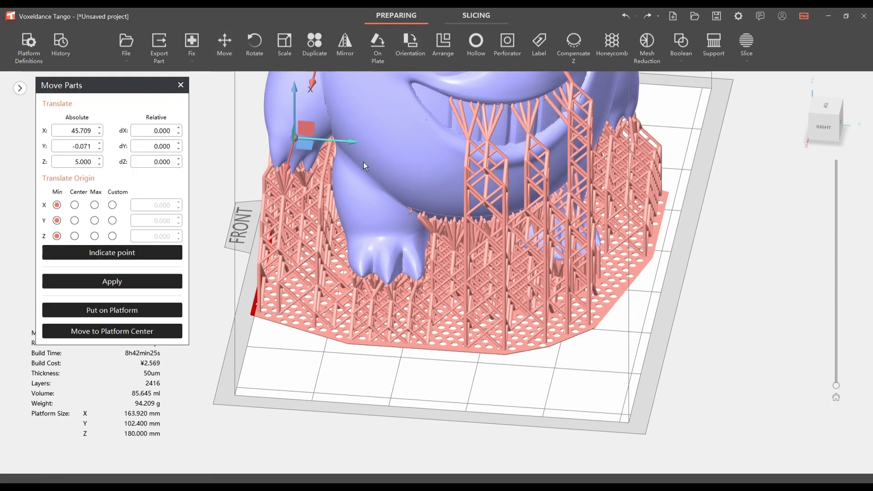
pyautogui.moveTo(343, 141); pyautogui.dragTo(352, 147)
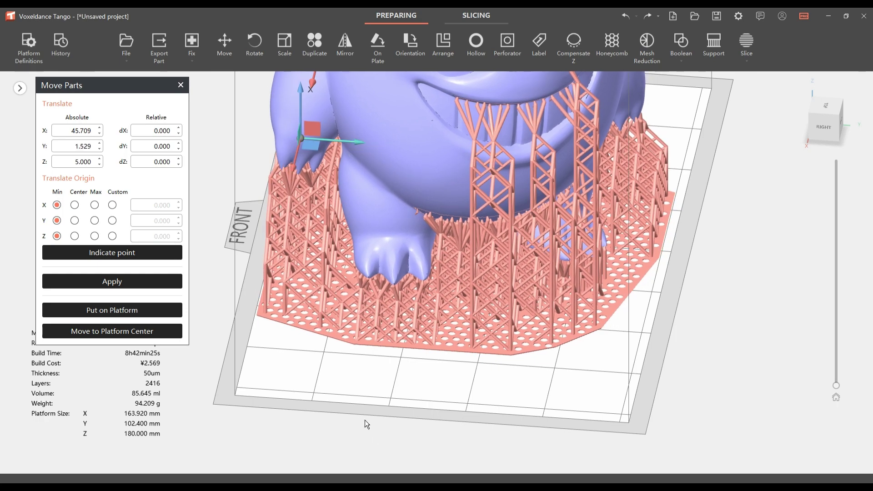
pyautogui.moveTo(368, 424); pyautogui.dragTo(488, 412, button='right')
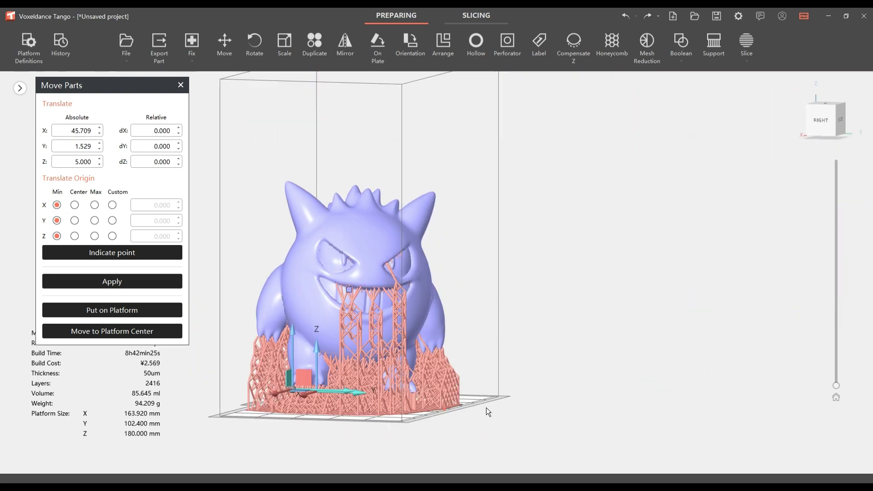
pyautogui.scroll(4, 337, 411)
pyautogui.moveTo(338, 413); pyautogui.dragTo(405, 447, button='middle')
pyautogui.moveTo(446, 431); pyautogui.dragTo(607, 384, button='right')
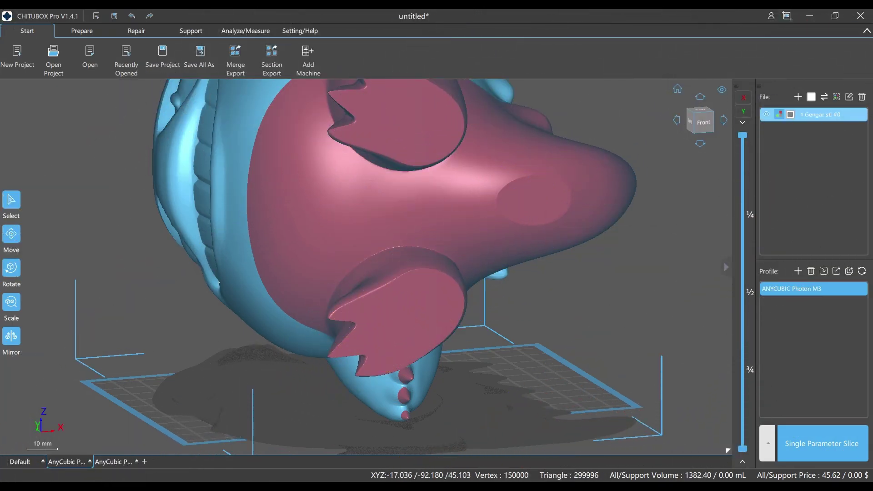
# Switch to CHITUBOX and try to stand the sideways figure upright by rotating it -268° about X.
pyautogui.moveTo(412, 239); pyautogui.dragTo(457, 242, button='right')
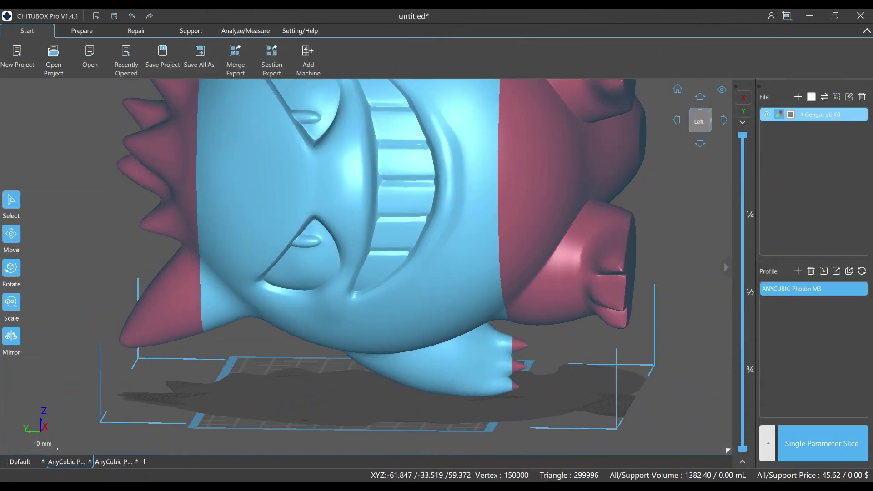
pyautogui.moveTo(448, 243); pyautogui.dragTo(431, 312, button='middle')
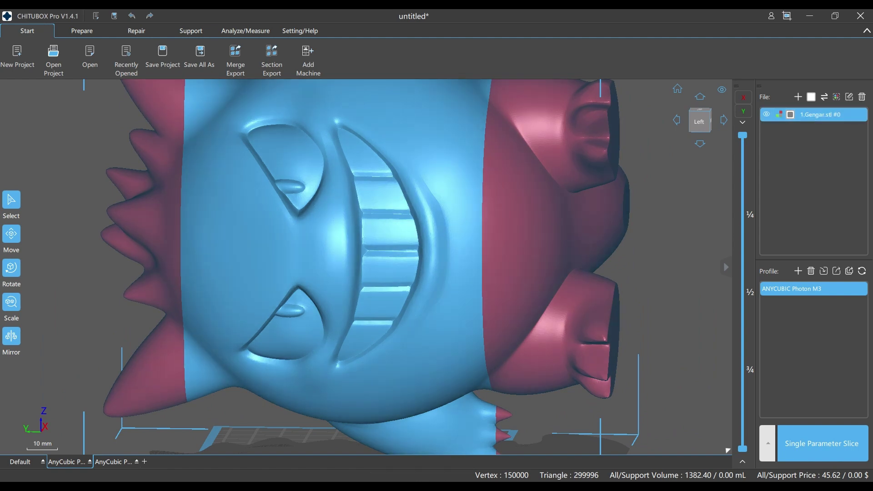
pyautogui.click(11, 302)
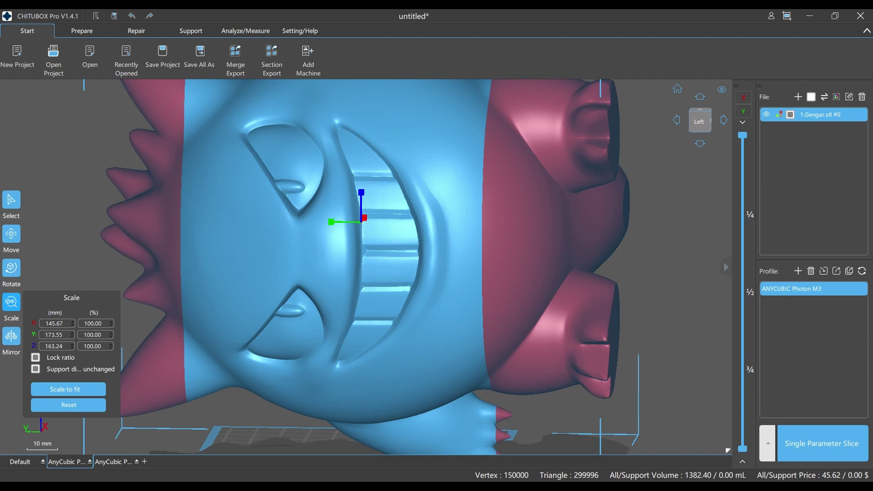
pyautogui.click(12, 268)
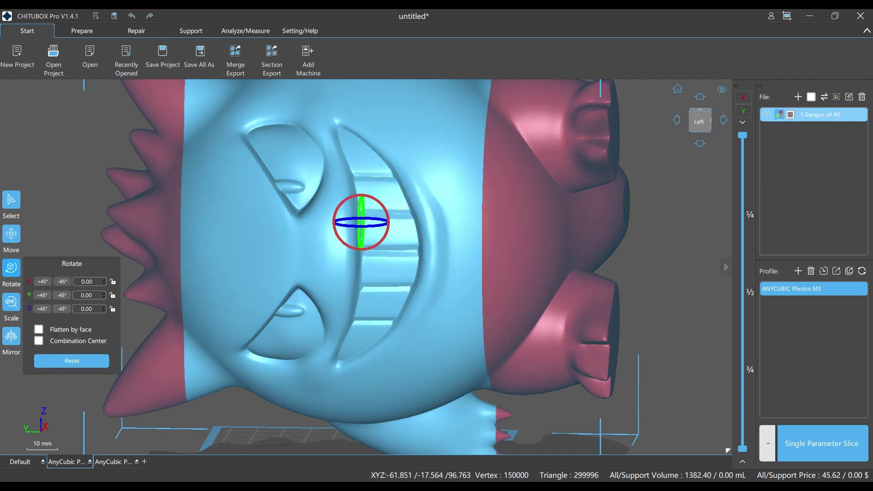
pyautogui.moveTo(389, 224); pyautogui.dragTo(394, 159)
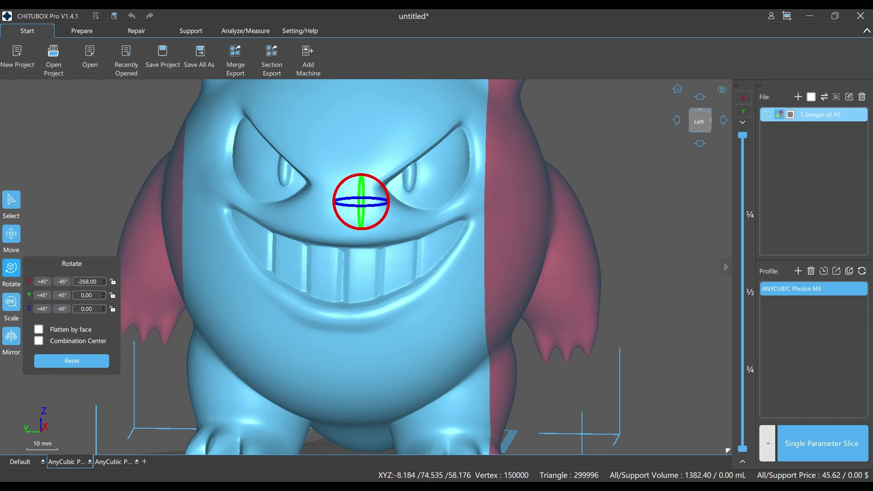
# Try an X rotation of 280° on the figure and undo it.
pyautogui.doubleClick(87, 282)
pyautogui.write('2')
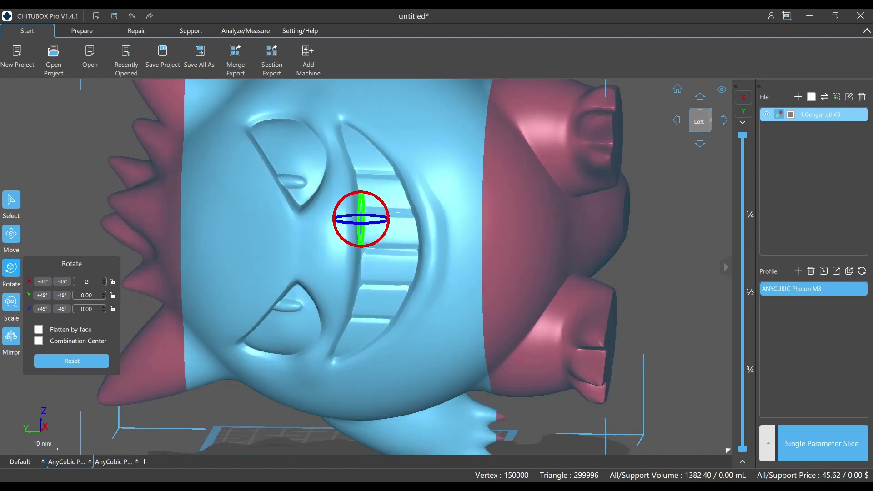
pyautogui.write('80')
pyautogui.press('Return')
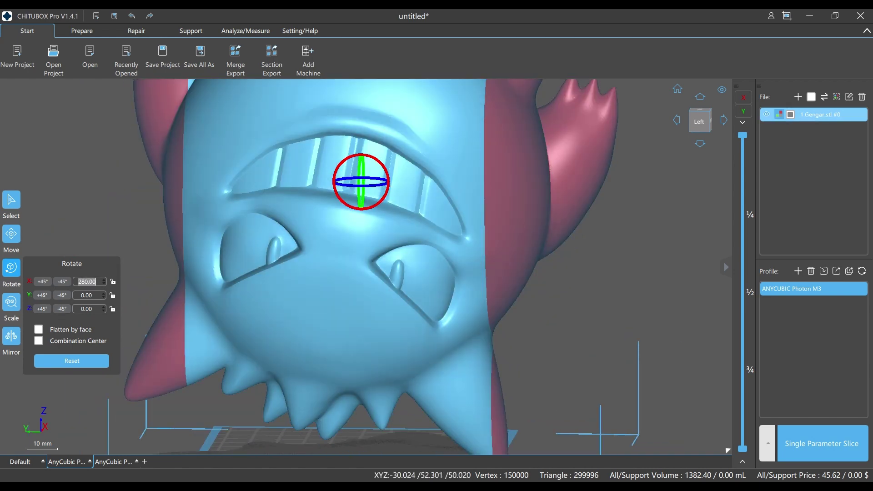
pyautogui.click(546, 341)
pyautogui.hotkey('ctrl', 'z')
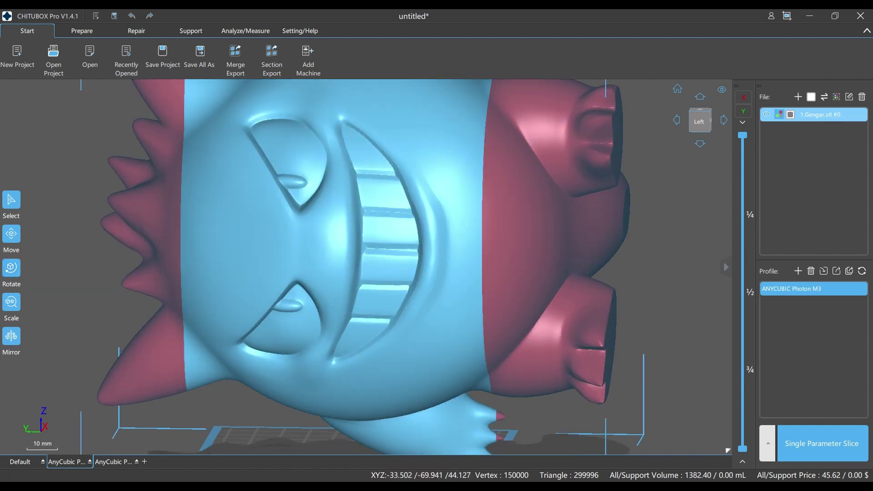
# Rotate the figure -271° about X to stand it upright and turn it 62° about Z.
pyautogui.scroll(-2, 439, 298)
pyautogui.scroll(-1, 439, 300)
pyautogui.moveTo(439, 300); pyautogui.dragTo(432, 315, button='middle')
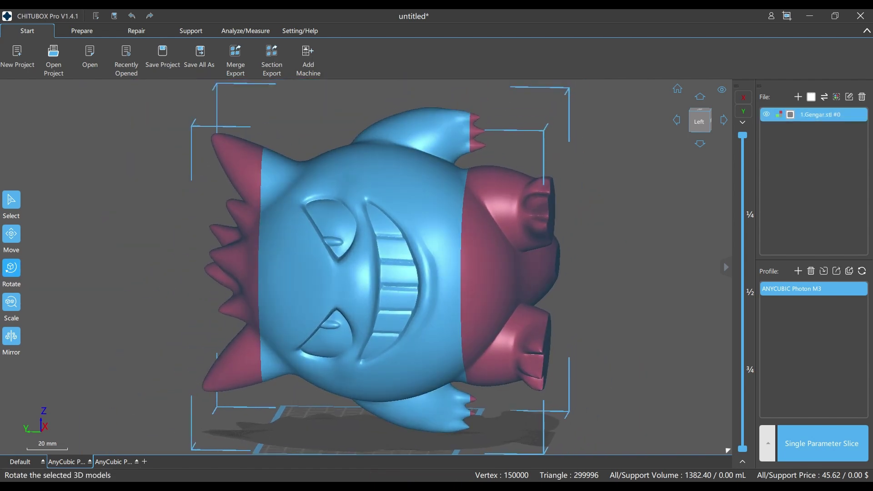
pyautogui.click(12, 268)
pyautogui.moveTo(405, 256); pyautogui.dragTo(447, 169)
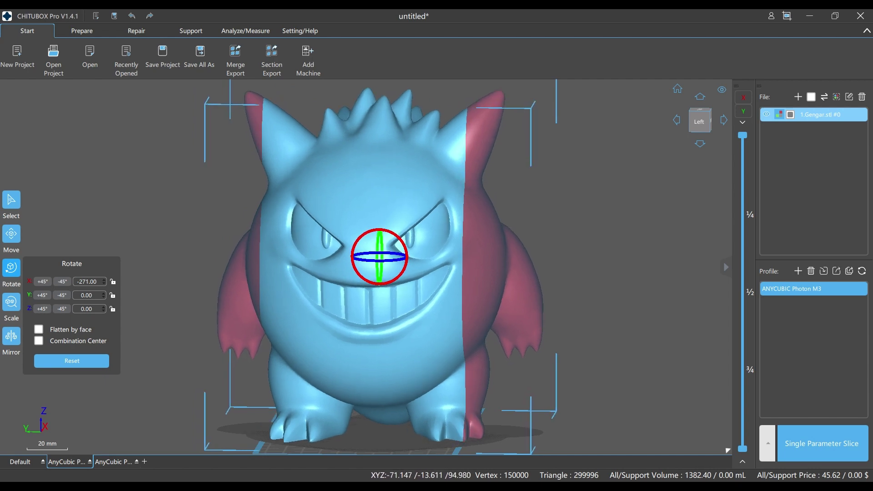
pyautogui.moveTo(396, 260); pyautogui.dragTo(433, 258)
pyautogui.scroll(-3, 504, 343)
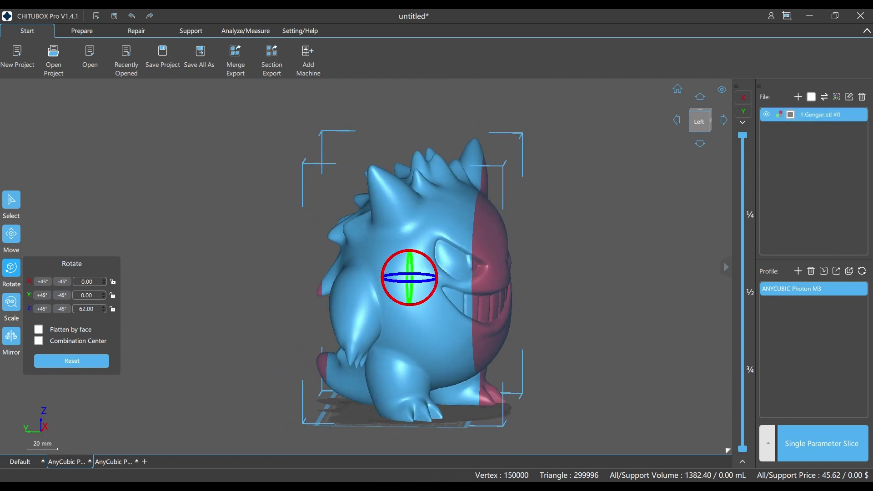
# Scale the figure to fit the printer's build volume.
pyautogui.click(11, 302)
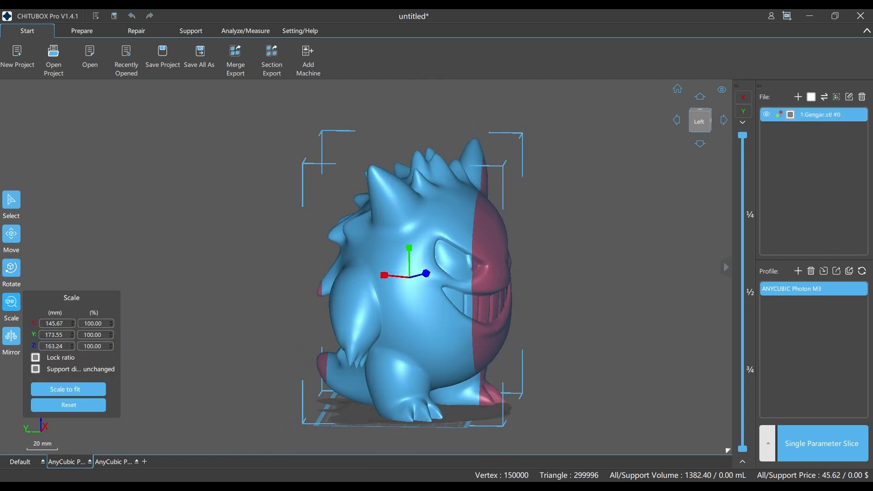
pyautogui.click(68, 389)
pyautogui.scroll(-1, 482, 319)
pyautogui.moveTo(482, 318); pyautogui.dragTo(523, 341, button='right')
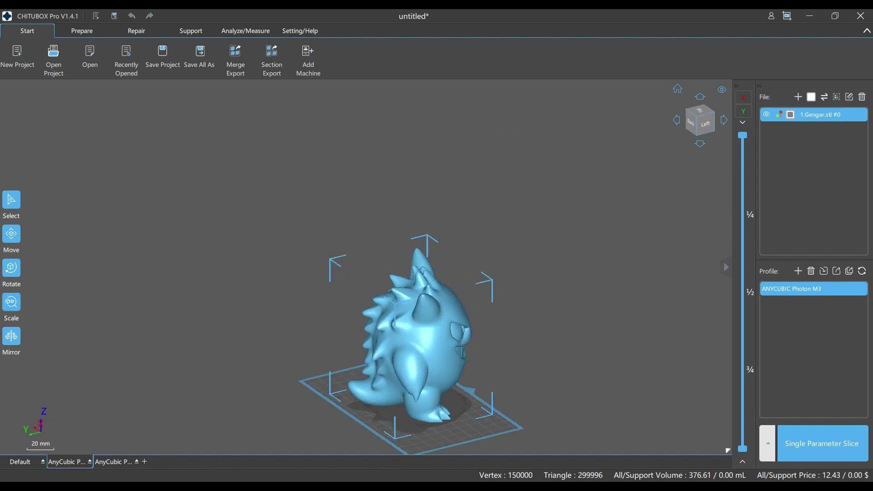
# Examine the fitted figure's size and position on the build plate from several angles.
pyautogui.moveTo(332, 359); pyautogui.dragTo(364, 363, button='right')
pyautogui.scroll(3, 363, 368)
pyautogui.moveTo(542, 359); pyautogui.dragTo(464, 355, button='right')
pyautogui.scroll(3, 469, 366)
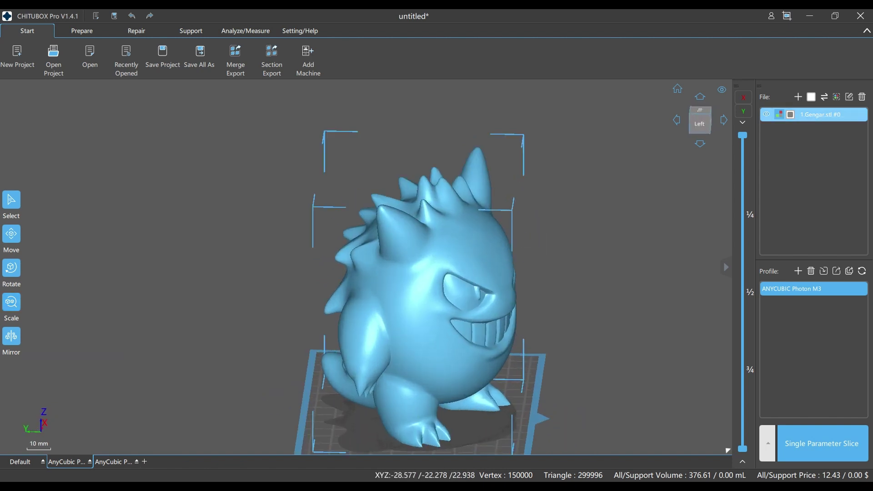
pyautogui.scroll(1, 473, 387)
pyautogui.scroll(-4, 471, 389)
pyautogui.moveTo(471, 389); pyautogui.dragTo(513, 405, button='right')
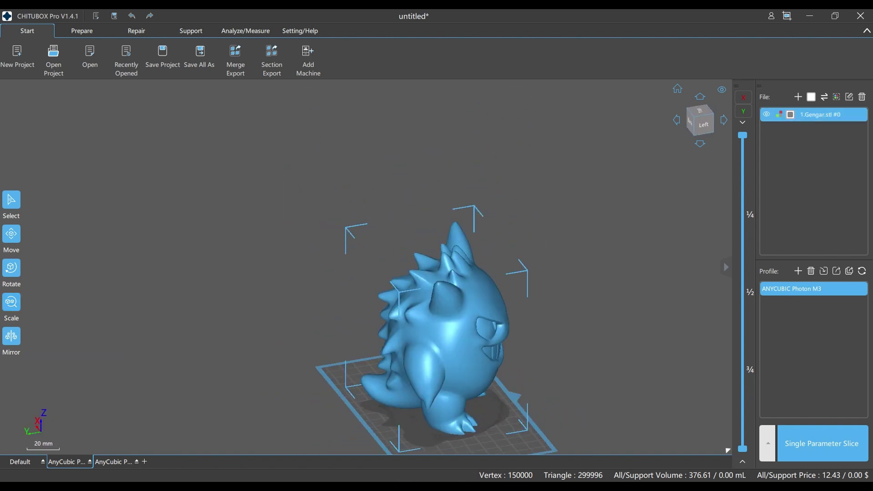
pyautogui.scroll(2, 510, 368)
pyautogui.moveTo(510, 369); pyautogui.dragTo(468, 364, button='right')
# Reduce the figure's scale uniformly to 54.83% and check its clearance on the build plate.
pyautogui.click(469, 363)
pyautogui.click(11, 303)
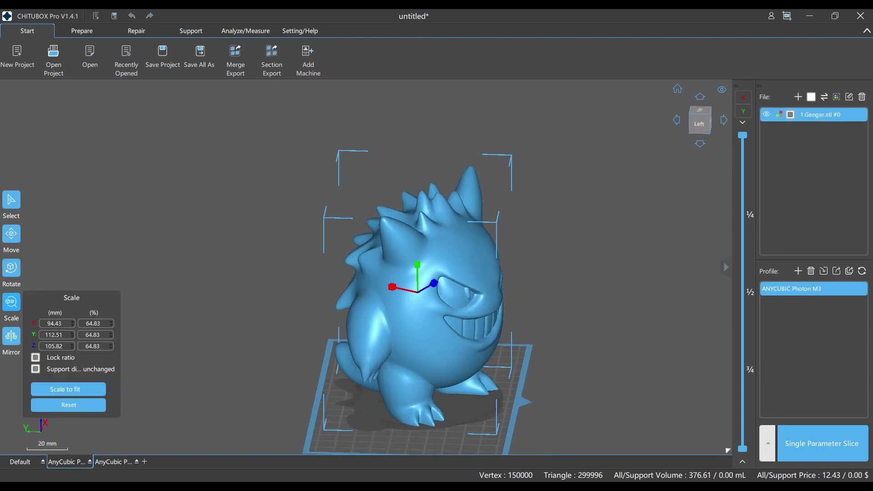
pyautogui.scroll(-10, 94, 324)
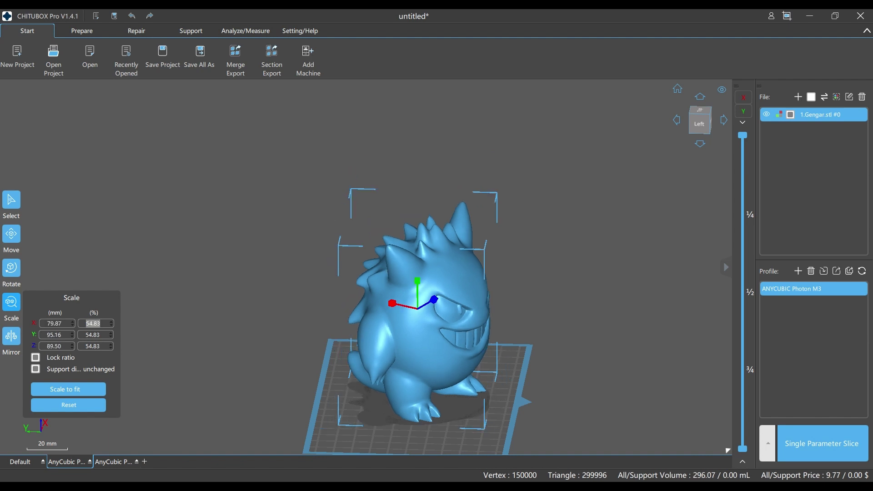
pyautogui.moveTo(546, 336); pyautogui.dragTo(505, 334)
pyautogui.moveTo(505, 334); pyautogui.dragTo(434, 315, button='right')
pyautogui.moveTo(434, 315); pyautogui.dragTo(444, 324)
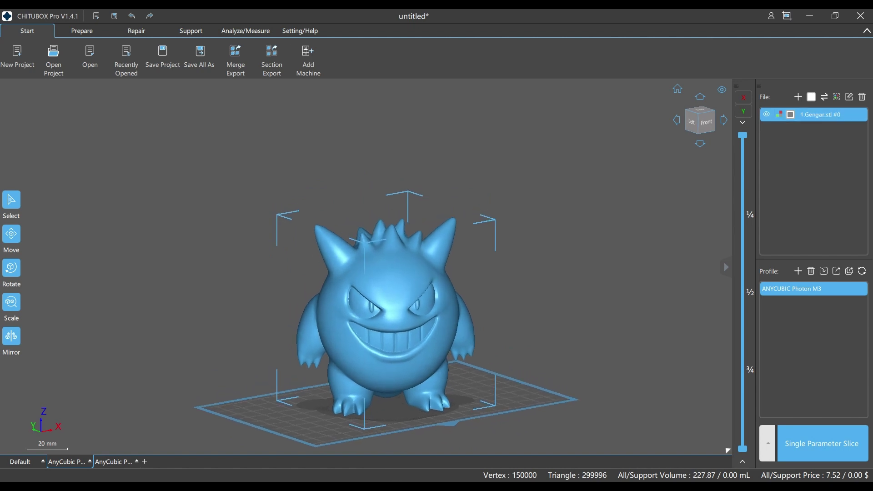
pyautogui.moveTo(444, 324); pyautogui.dragTo(418, 332, button='right')
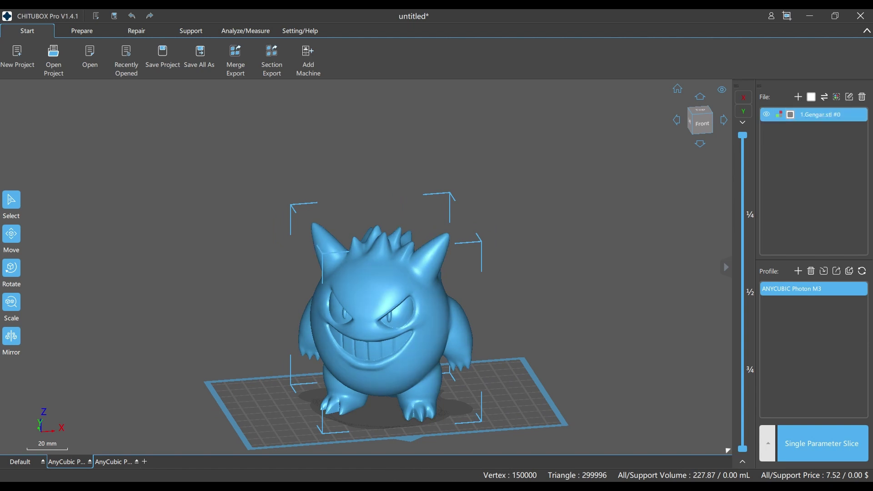
pyautogui.moveTo(401, 359); pyautogui.dragTo(393, 348, button='right')
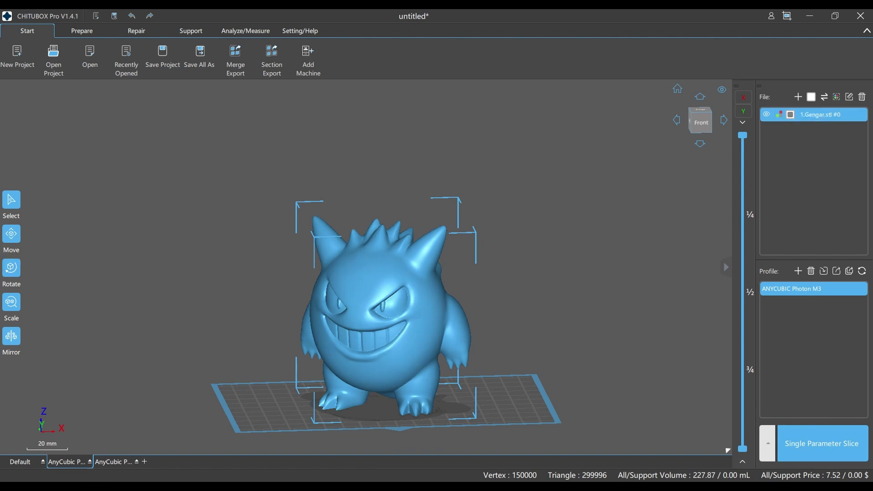
# Tilt the figure backwards by rotating it -10° about the X axis.
pyautogui.click(12, 268)
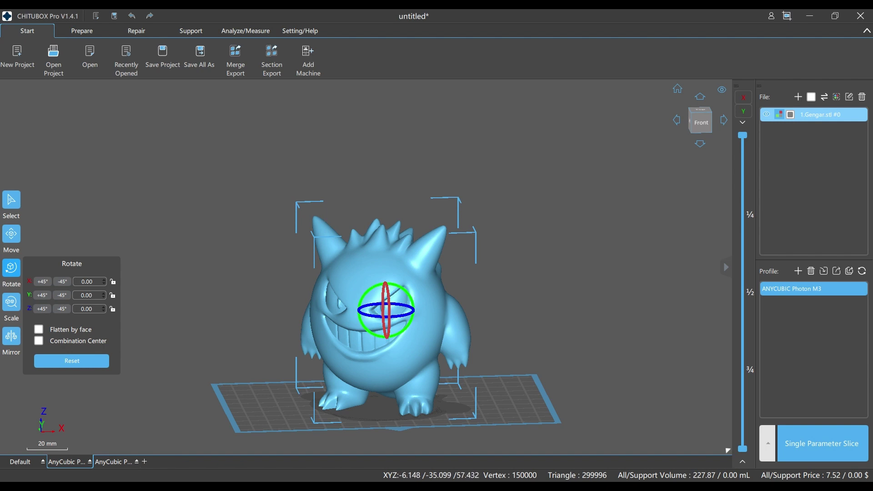
pyautogui.moveTo(383, 309); pyautogui.dragTo(383, 309)
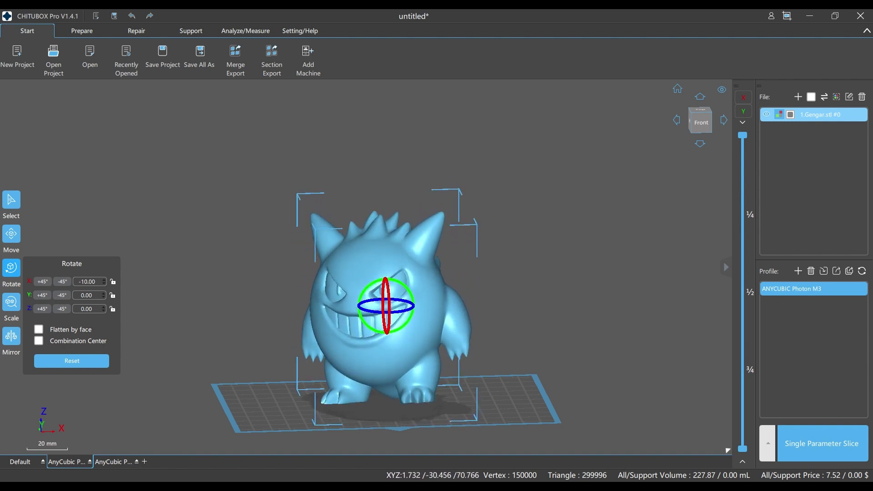
pyautogui.moveTo(298, 357); pyautogui.dragTo(372, 373, button='right')
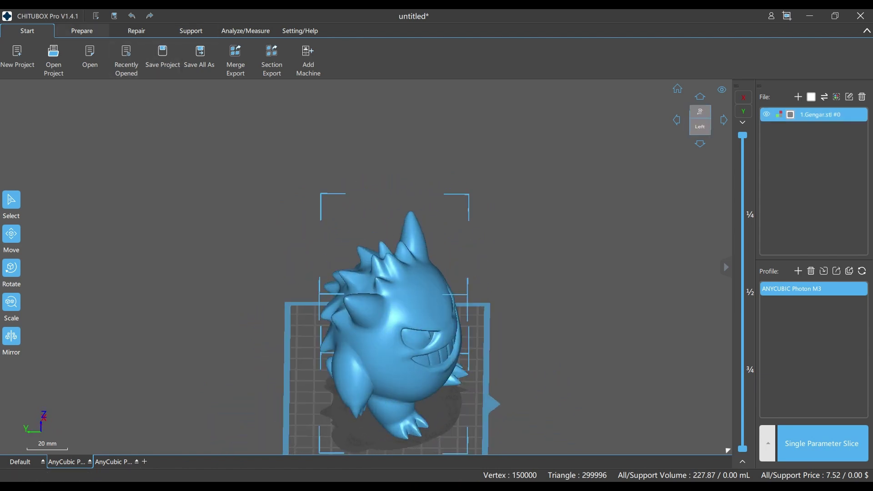
pyautogui.moveTo(380, 373); pyautogui.dragTo(338, 352, button='right')
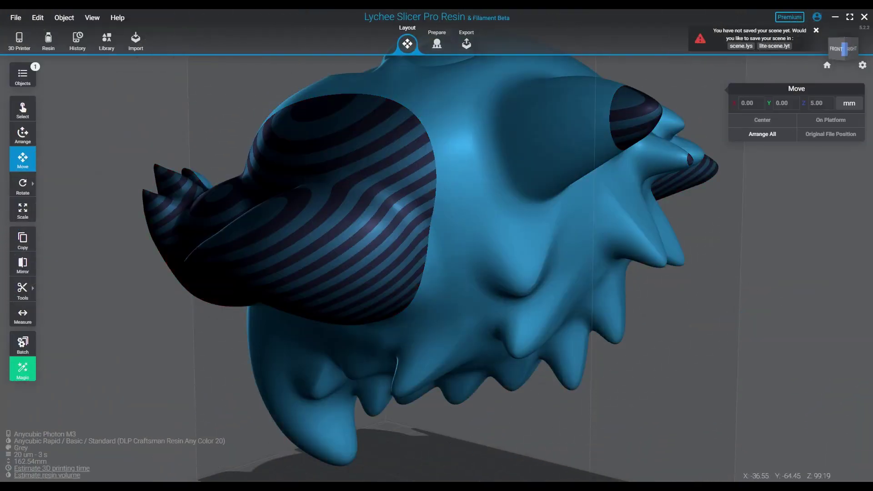
# Stand the figure upright by rotating it about the Y axis to about 4.23°.
pyautogui.scroll(-2, 366, 253)
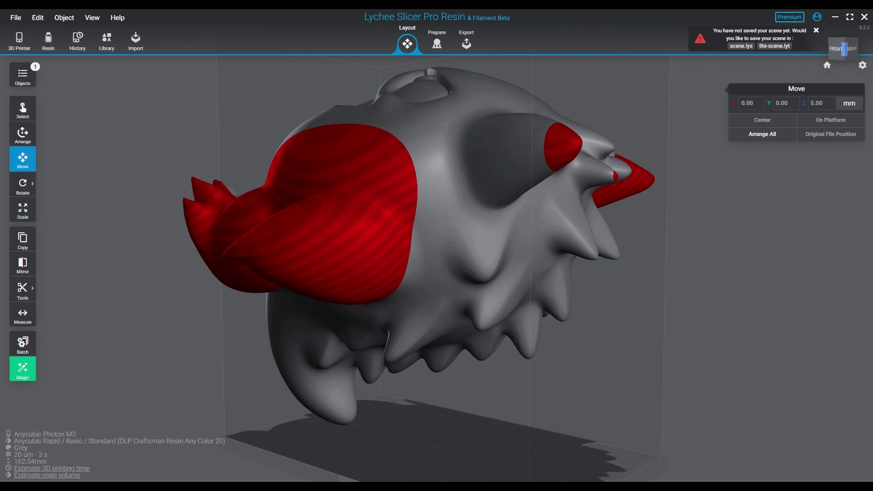
pyautogui.click(446, 226)
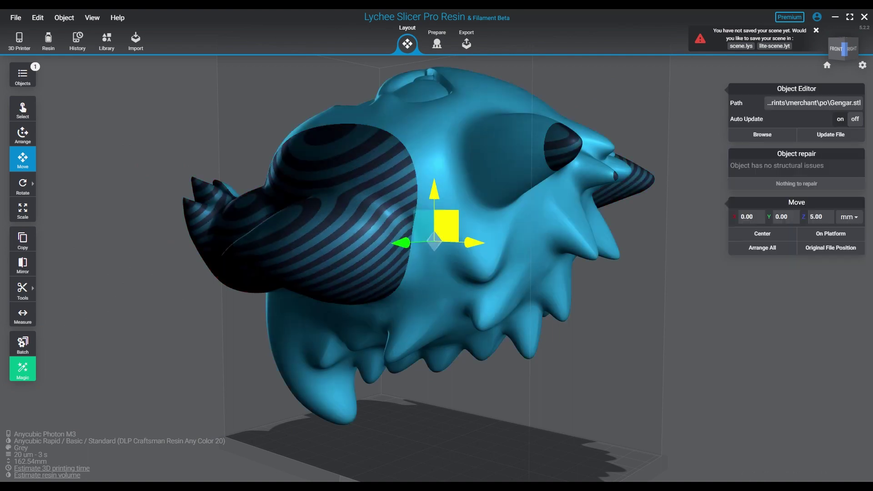
pyautogui.click(23, 186)
pyautogui.moveTo(282, 264); pyautogui.dragTo(430, 302, button='right')
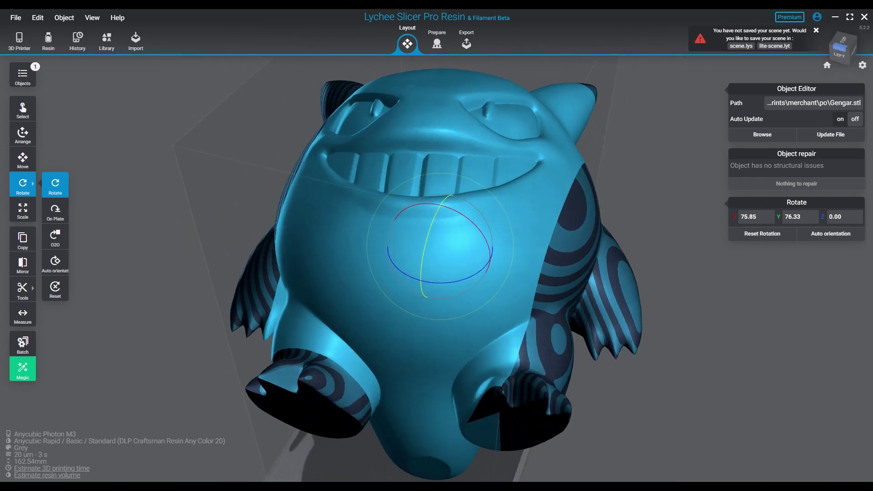
pyautogui.moveTo(422, 282); pyautogui.dragTo(418, 317)
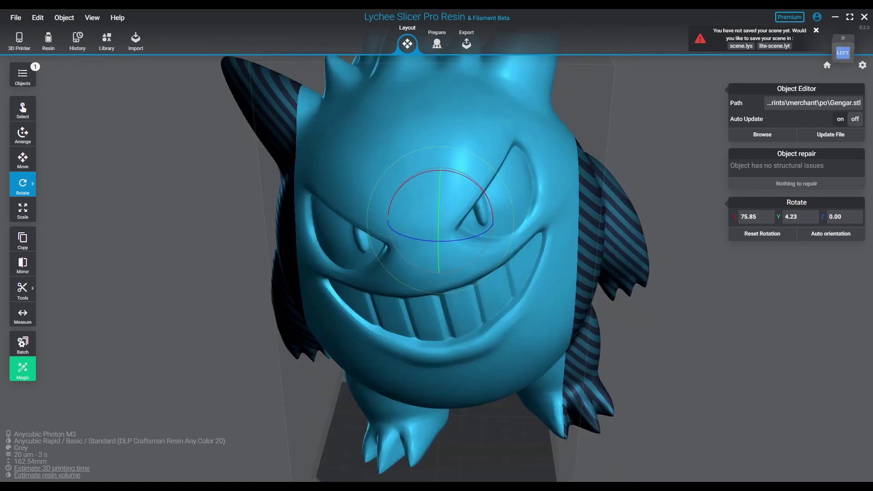
# Level the figure sideways by rotating it about the X axis to about 89.67°.
pyautogui.rightClick(546, 318)
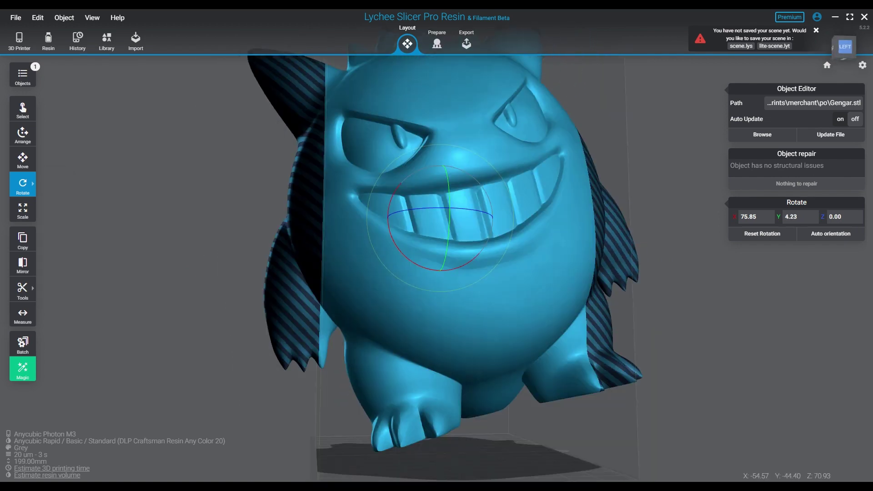
pyautogui.moveTo(545, 318); pyautogui.dragTo(540, 340, button='right')
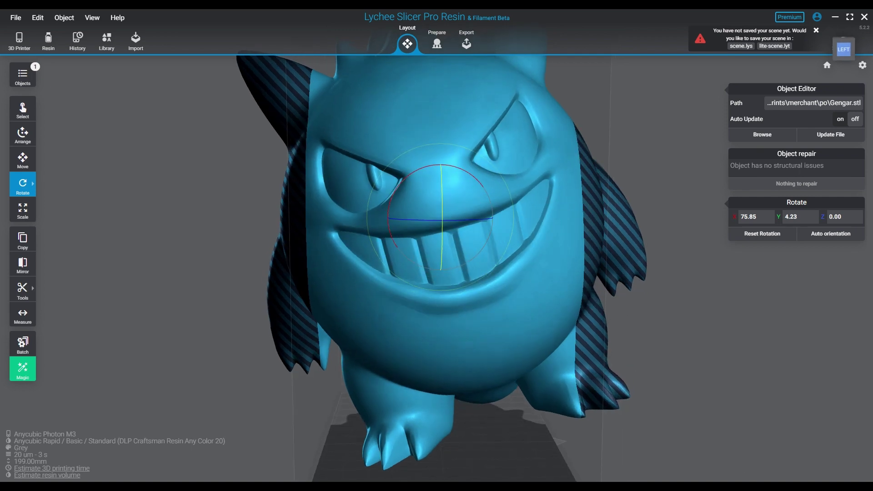
pyautogui.moveTo(477, 181); pyautogui.dragTo(487, 193)
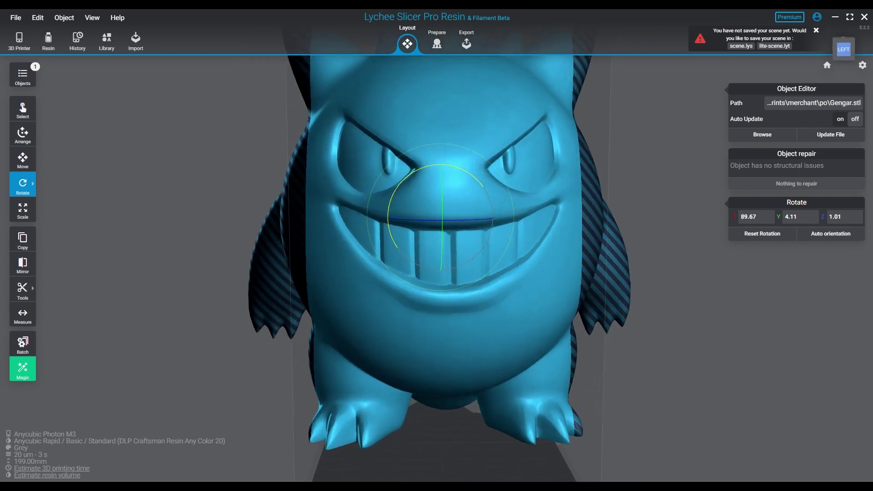
# Turn the upright figure about the vertical axis to a Z rotation of about 56.75°.
pyautogui.moveTo(541, 300)
pyautogui.mouseDown(button='right')
pyautogui.moveTo(540, 277)
pyautogui.moveTo(540, 304)
pyautogui.moveTo(530, 306)
pyautogui.mouseUp(button='right')
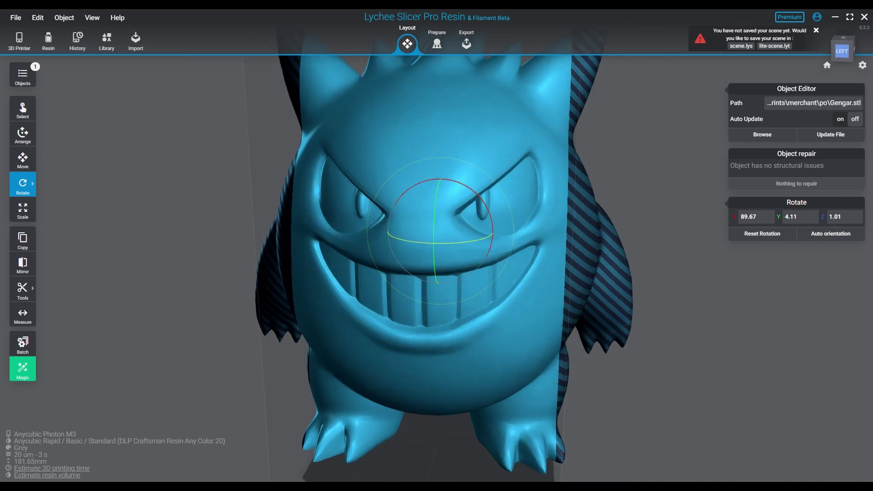
pyautogui.moveTo(443, 243); pyautogui.dragTo(487, 244)
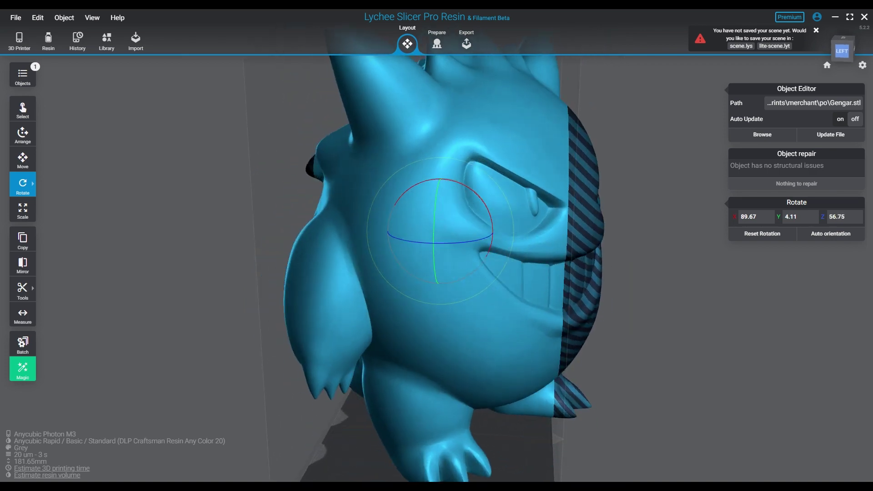
pyautogui.scroll(-2, 537, 318)
pyautogui.moveTo(536, 318); pyautogui.dragTo(535, 350, button='right')
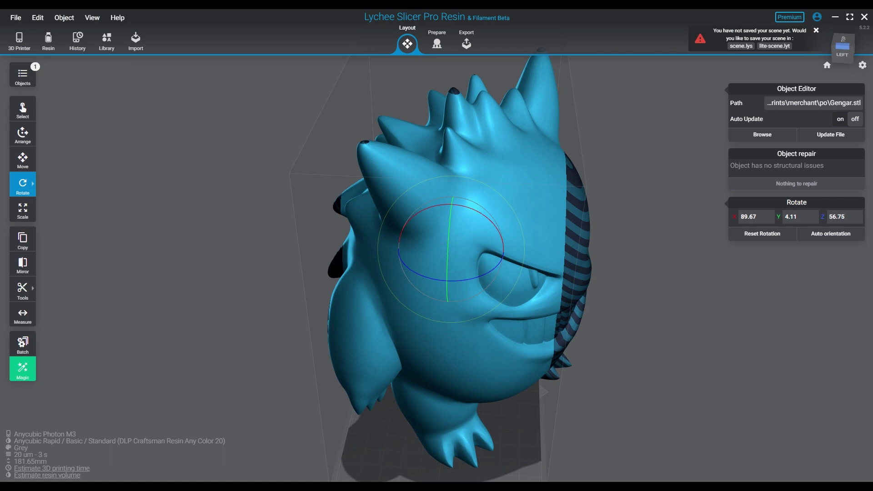
# Scale the upright figure to fit the bed, and reduce its uniform scale to 70%.
pyautogui.press('s')
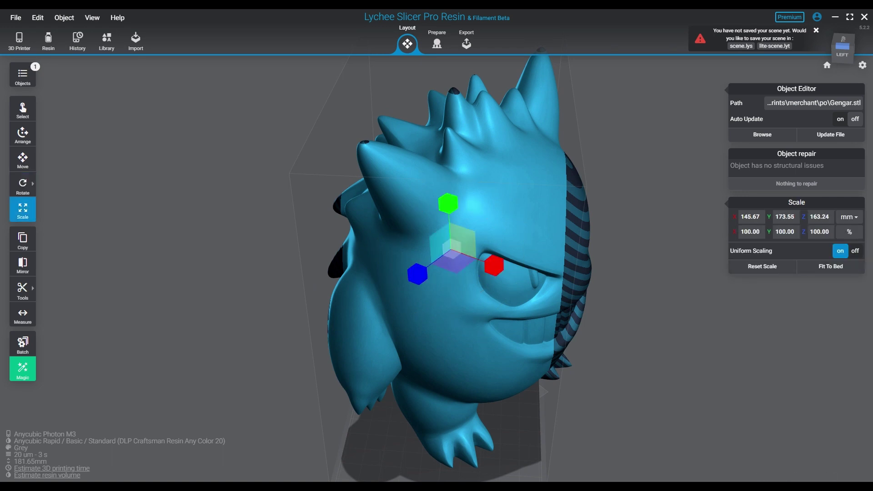
pyautogui.click(831, 267)
pyautogui.moveTo(537, 309); pyautogui.dragTo(807, 327, button='right')
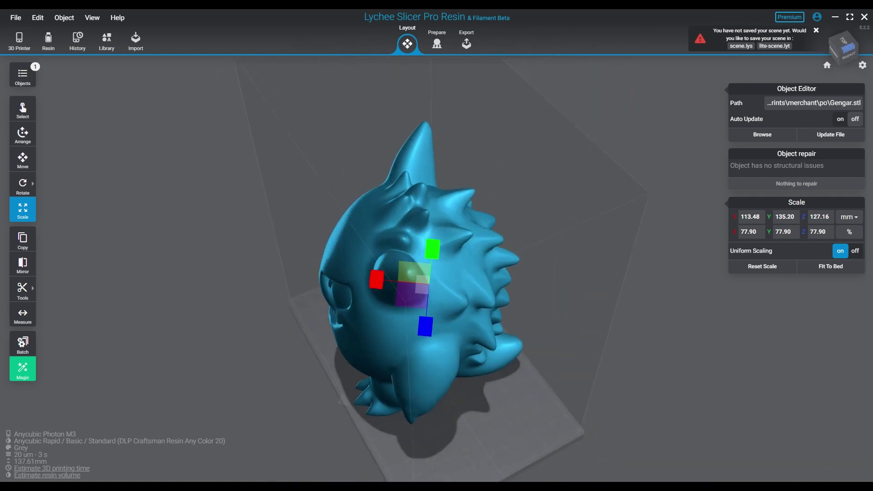
pyautogui.moveTo(546, 282); pyautogui.dragTo(505, 289, button='right')
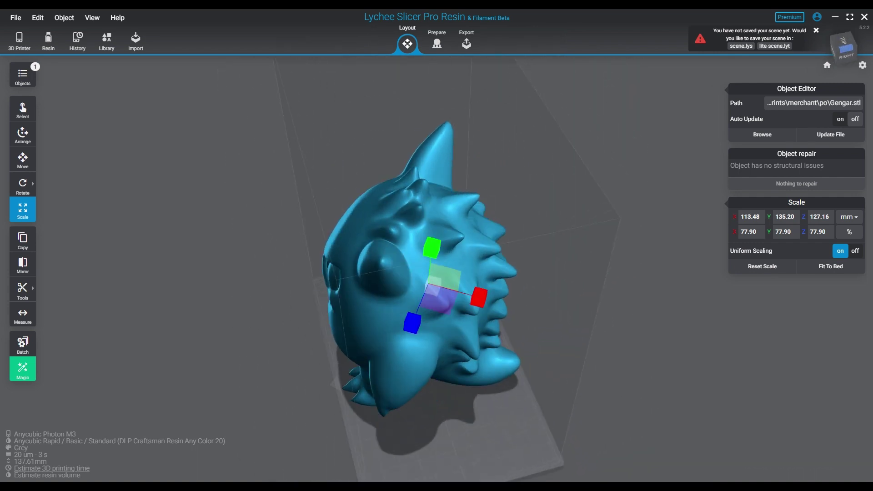
pyautogui.moveTo(505, 288); pyautogui.dragTo(427, 295, button='middle')
pyautogui.moveTo(426, 296); pyautogui.dragTo(407, 304, button='right')
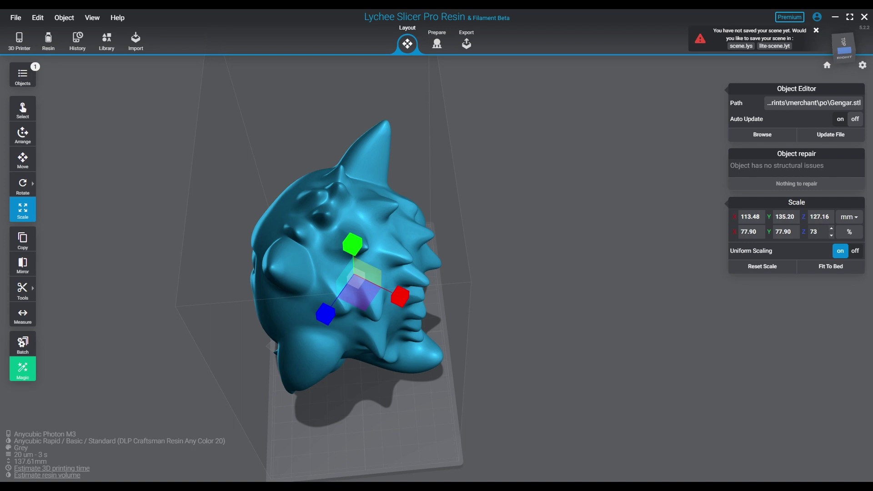
pyautogui.press('Return')
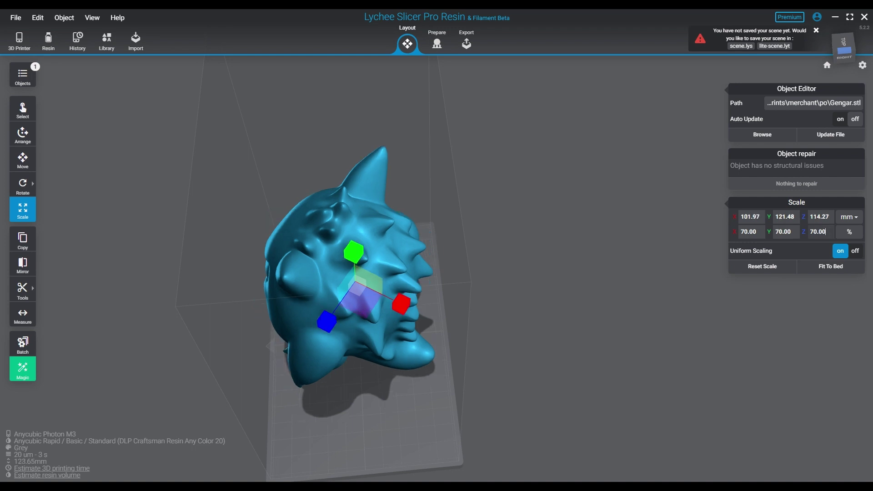
# Examine the scaled figure's upright stance on the build plate from several angles.
pyautogui.moveTo(310, 407); pyautogui.dragTo(432, 356, button='right')
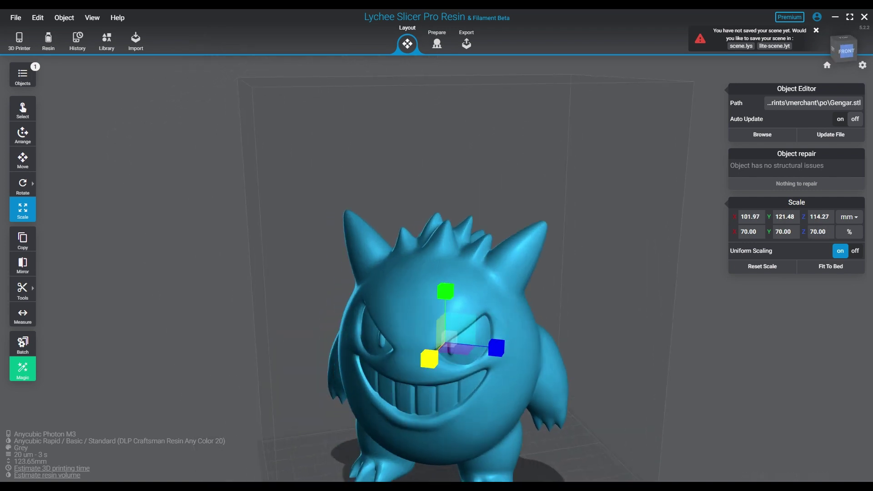
pyautogui.moveTo(433, 357); pyautogui.dragTo(428, 322, button='middle')
pyautogui.scroll(2, 413, 291)
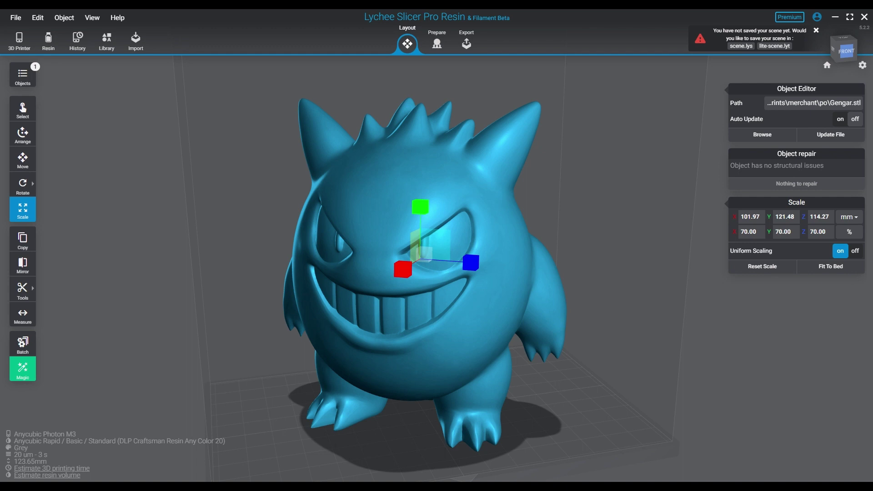
pyautogui.moveTo(410, 300); pyautogui.dragTo(482, 302, button='right')
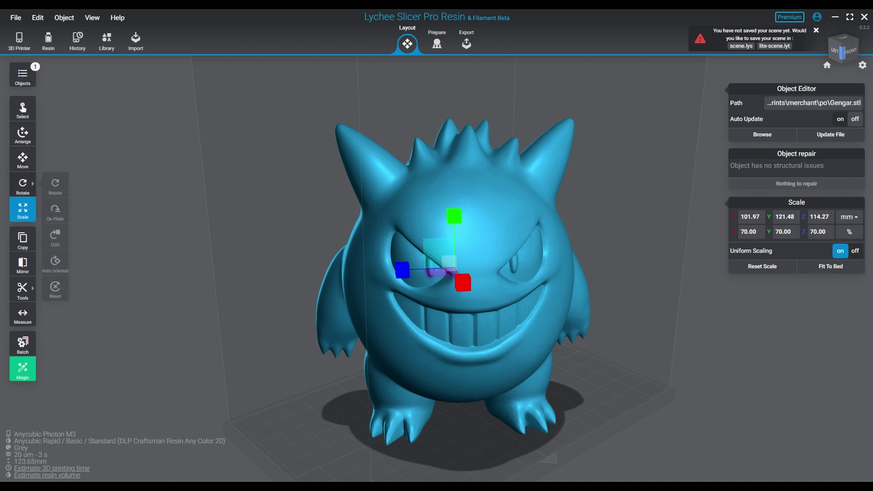
pyautogui.press('r')
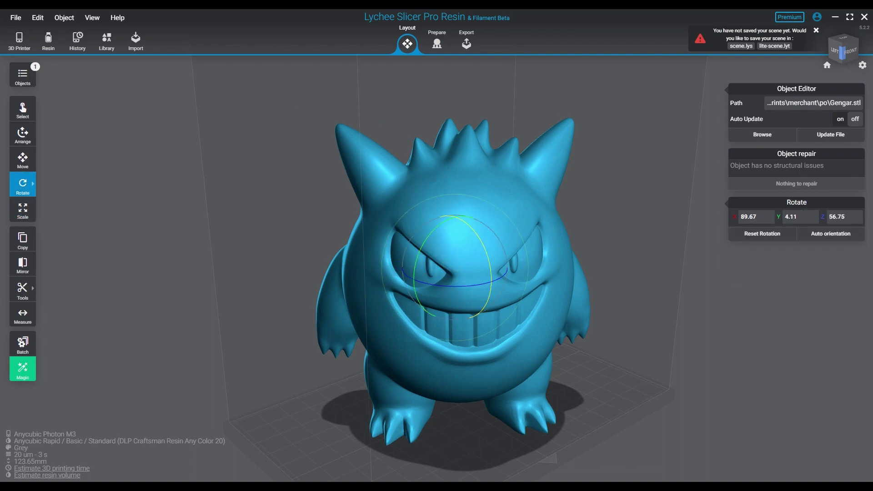
pyautogui.moveTo(490, 262)
pyautogui.mouseDown()
pyautogui.moveTo(489, 175)
pyautogui.moveTo(490, 314)
pyautogui.moveTo(490, 193)
pyautogui.moveTo(490, 273)
pyautogui.mouseUp()
pyautogui.click(632, 332)
pyautogui.moveTo(632, 332); pyautogui.dragTo(535, 326, button='right')
pyautogui.click(566, 335)
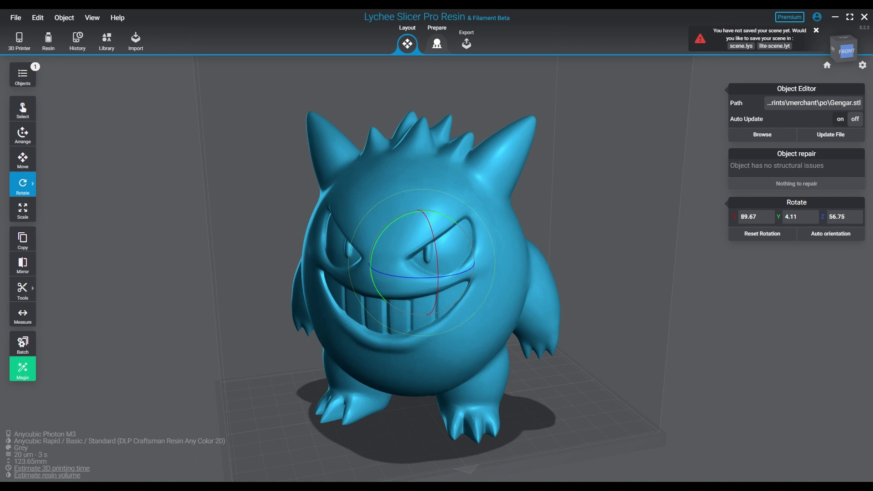
# Switch to support preparation and inspect the highlighted overhang areas on the standing figure.
pyautogui.click(437, 43)
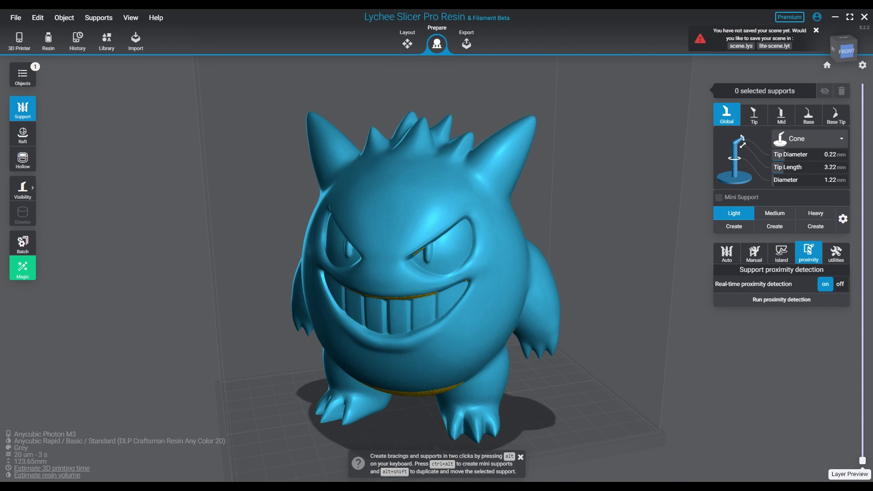
pyautogui.moveTo(863, 461)
pyautogui.mouseDown()
pyautogui.moveTo(863, 191)
pyautogui.moveTo(862, 460)
pyautogui.mouseUp()
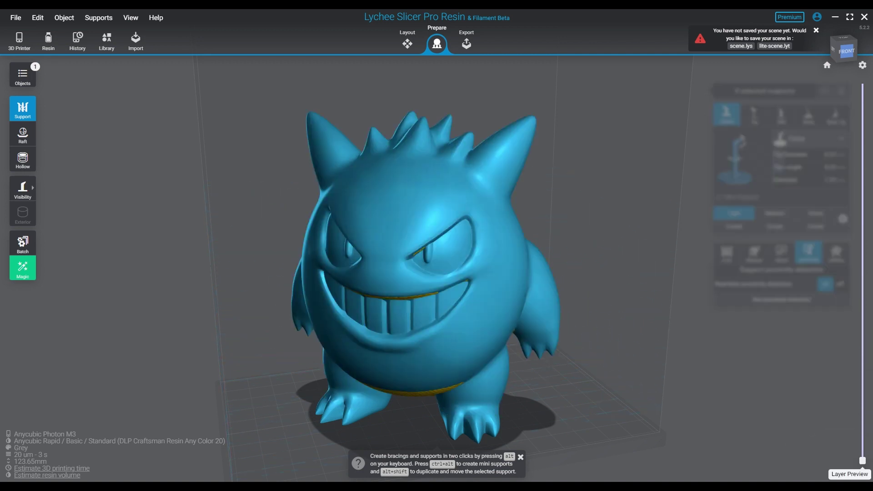
pyautogui.moveTo(437, 273); pyautogui.dragTo(432, 409, button='right')
pyautogui.moveTo(437, 427); pyautogui.dragTo(446, 269, button='middle')
pyautogui.moveTo(445, 273)
pyautogui.mouseDown(button='right')
pyautogui.moveTo(479, 273)
pyautogui.moveTo(541, 246)
pyautogui.moveTo(452, 314)
pyautogui.moveTo(473, 316)
pyautogui.moveTo(449, 284)
pyautogui.moveTo(451, 264)
pyautogui.mouseUp(button='right')
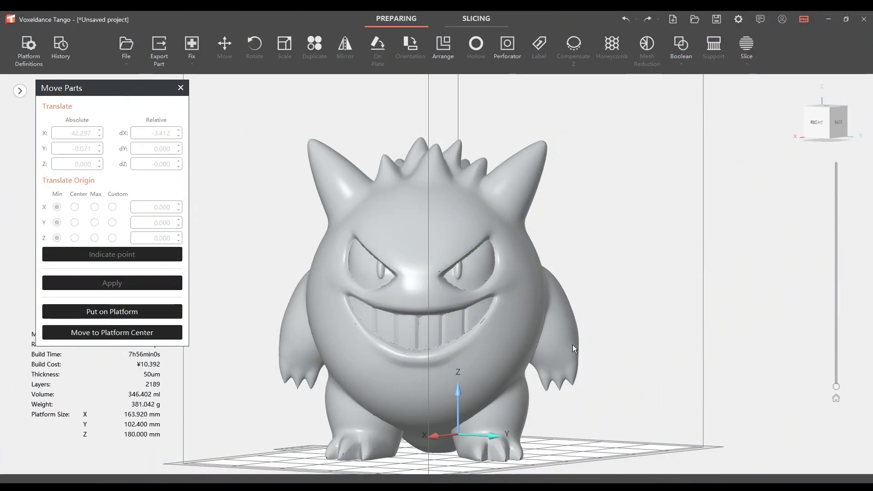
# In Voxeldance Tango, select the figure and apply a uniform scale of 100%.
pyautogui.moveTo(573, 346); pyautogui.dragTo(509, 245, button='right')
pyautogui.moveTo(533, 348); pyautogui.dragTo(501, 337, button='right')
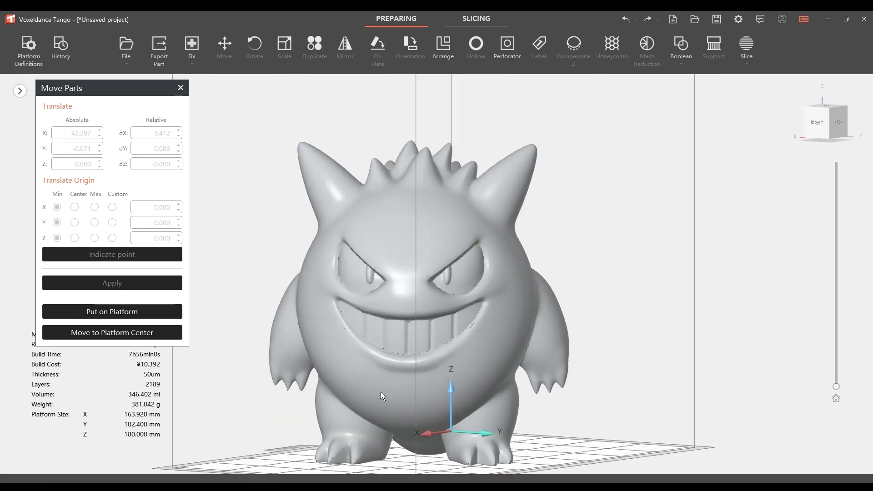
pyautogui.click(429, 245)
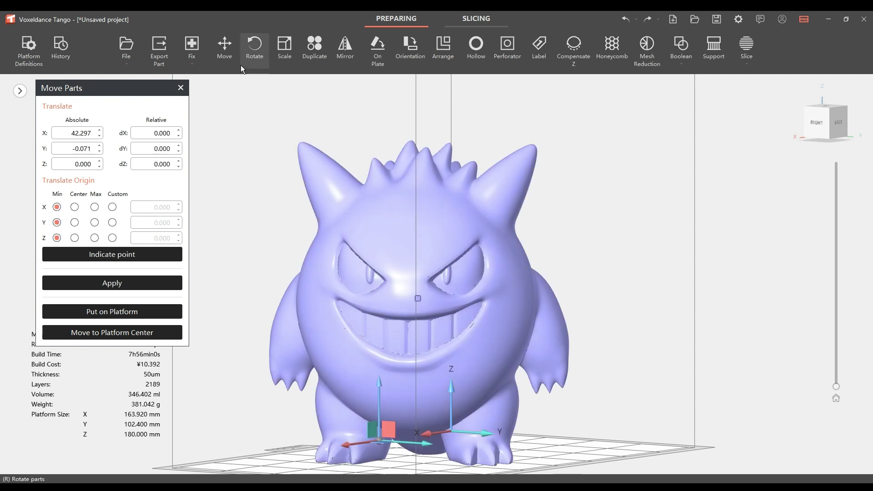
pyautogui.click(285, 49)
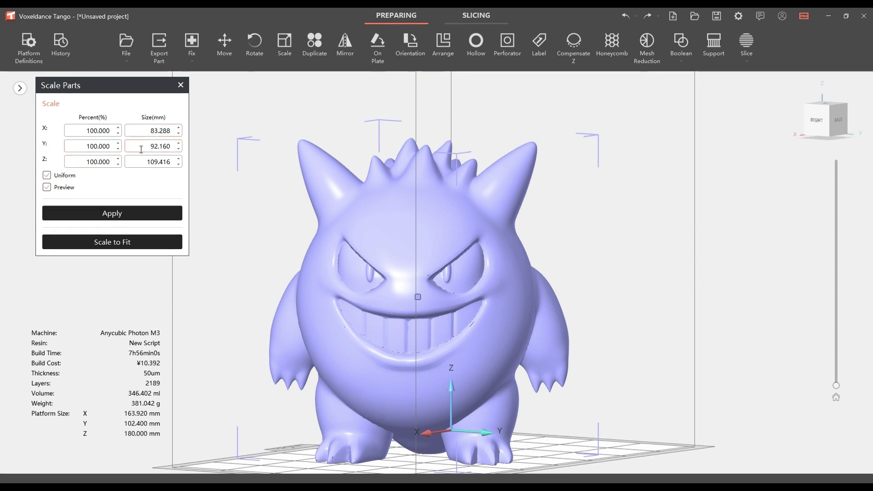
pyautogui.click(118, 129)
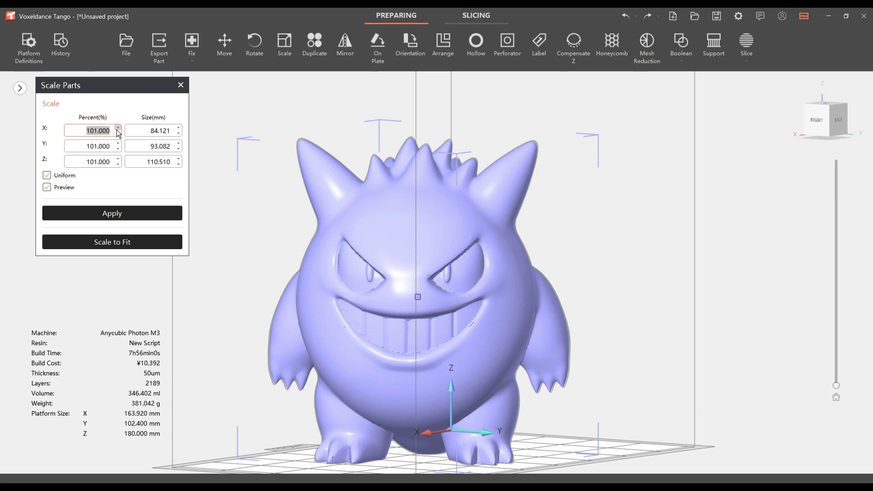
pyautogui.click(119, 133)
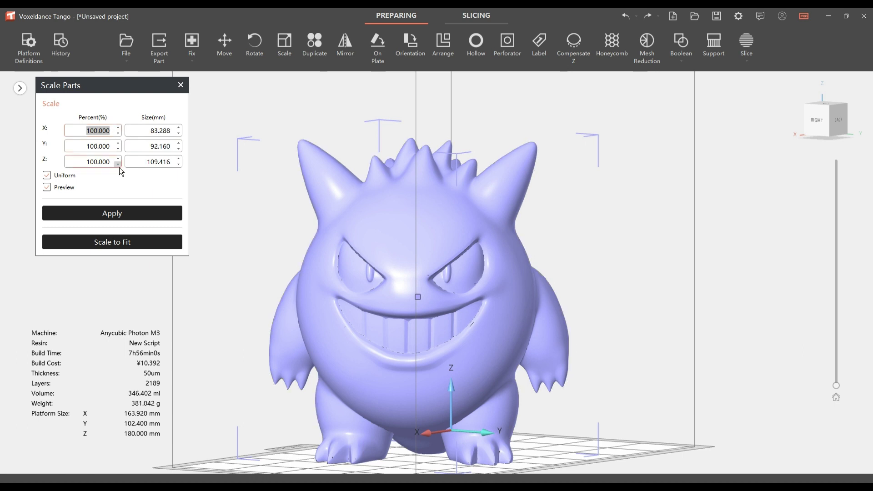
pyautogui.click(127, 220)
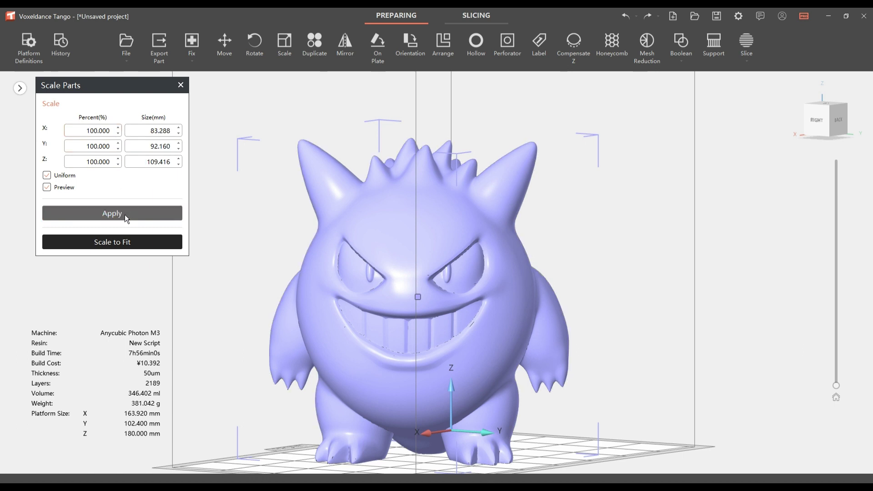
# Preview the figure enlarged uniformly to 120% and compare it with the build volume.
pyautogui.click(119, 129)
pyautogui.click(118, 129)
pyautogui.click(119, 127)
pyautogui.click(119, 127)
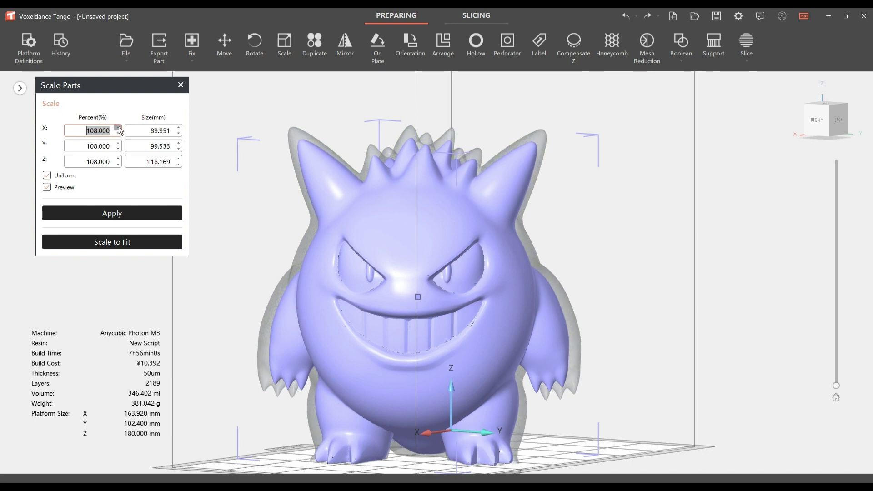
pyautogui.click(119, 127)
pyautogui.click(119, 127)
pyautogui.click(119, 127)
pyautogui.click(119, 126)
pyautogui.click(120, 127)
pyautogui.click(119, 127)
pyautogui.click(120, 127)
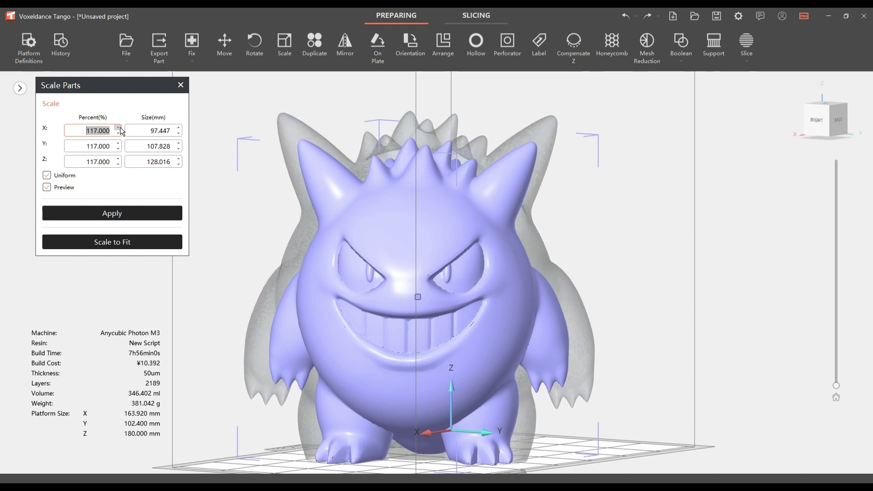
pyautogui.click(120, 127)
pyautogui.click(120, 126)
pyautogui.click(120, 127)
pyautogui.moveTo(411, 214); pyautogui.dragTo(432, 219, button='right')
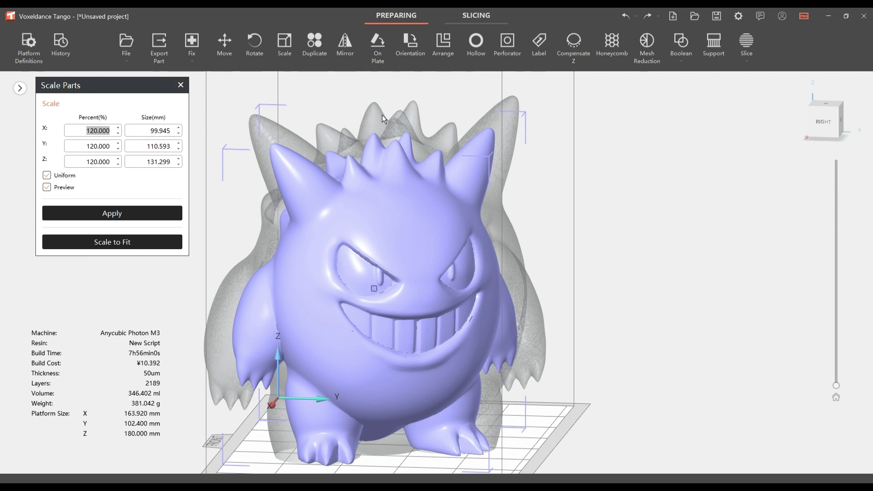
# Return the figure's uniform scale to 100% and apply it.
pyautogui.click(118, 134)
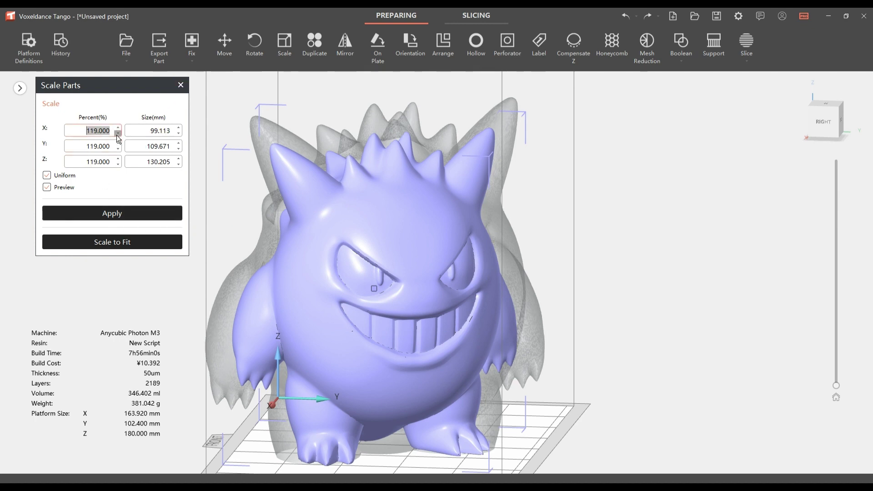
pyautogui.click(119, 134)
pyautogui.click(118, 134)
pyautogui.click(119, 134)
pyautogui.click(118, 134)
pyautogui.click(118, 133)
pyautogui.click(118, 134)
pyautogui.click(119, 133)
pyautogui.click(118, 134)
pyautogui.click(119, 134)
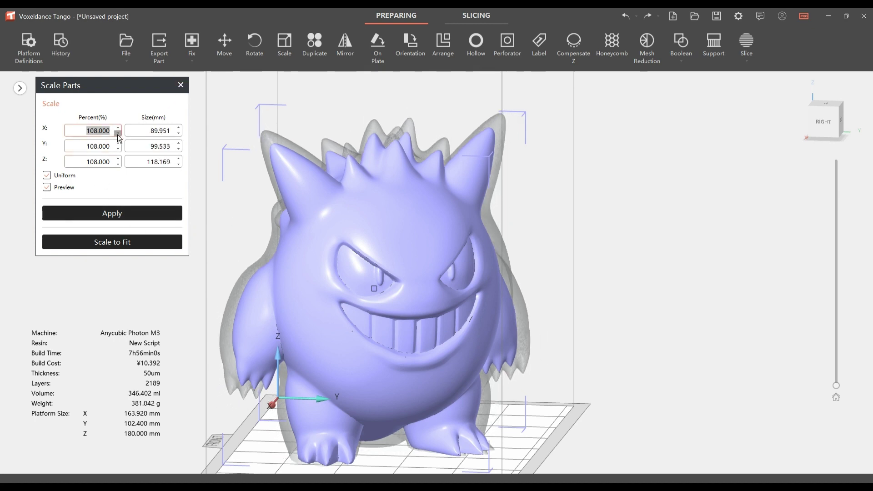
pyautogui.click(118, 133)
pyautogui.click(119, 134)
pyautogui.click(119, 134)
pyautogui.click(119, 134)
pyautogui.click(118, 135)
pyautogui.click(119, 134)
pyautogui.click(119, 134)
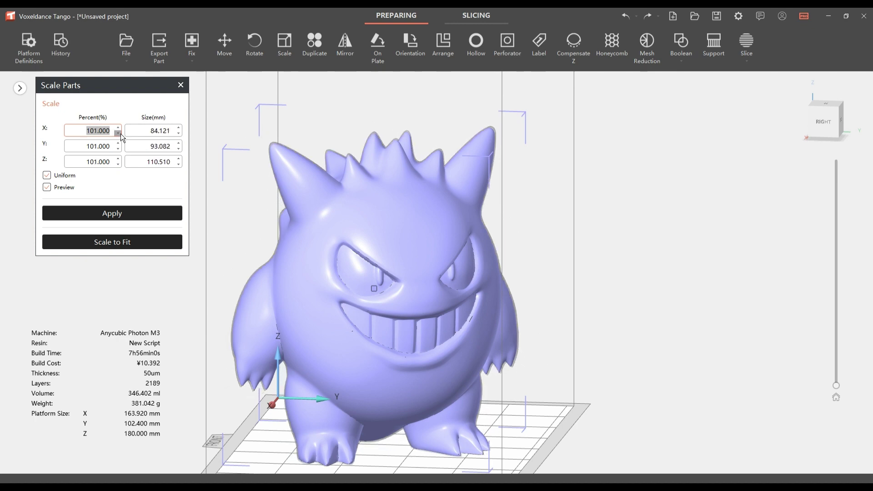
pyautogui.click(119, 134)
pyautogui.click(123, 219)
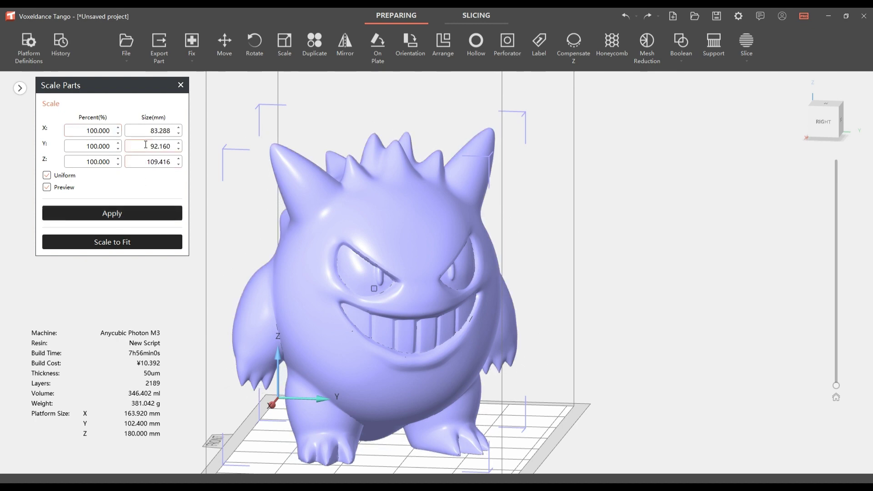
# Close the scaling settings and view the figure straight on from its face side.
pyautogui.click(181, 85)
pyautogui.moveTo(607, 264); pyautogui.dragTo(556, 263, button='right')
pyautogui.moveTo(519, 278); pyautogui.dragTo(592, 286, button='middle')
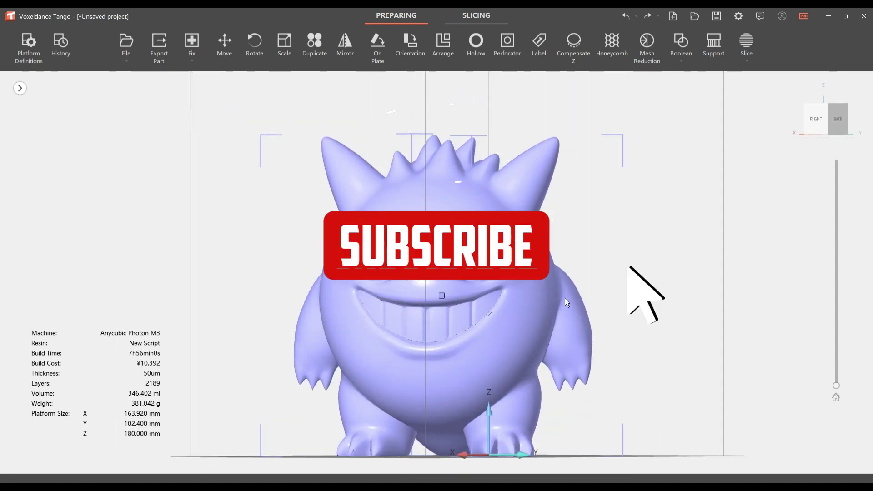